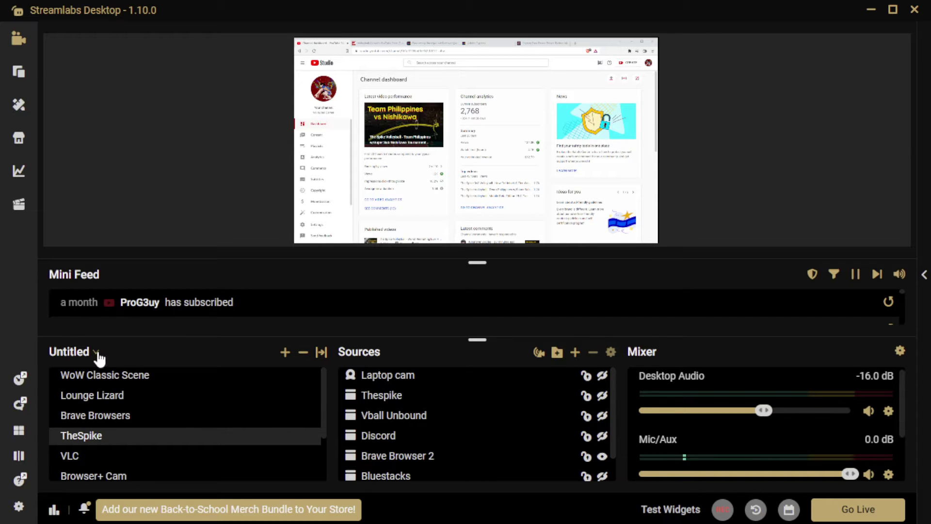
Check the scene collections list, then unhide Brave Browser 2 in the TheSpike scene's Sources.
{"action": "left_click", "coordinate": [97, 354]}
{"action": "left_click", "coordinate": [98, 355]}
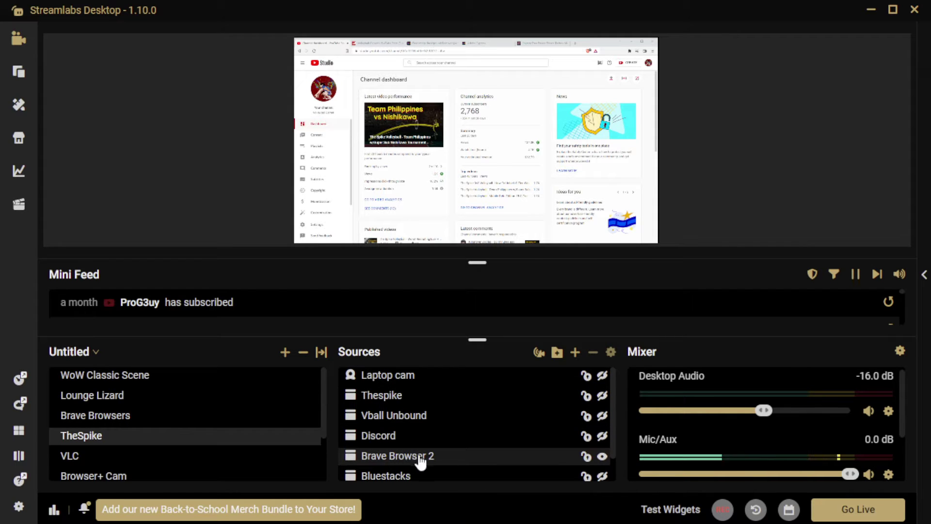
{"action": "left_click", "coordinate": [602, 456]}
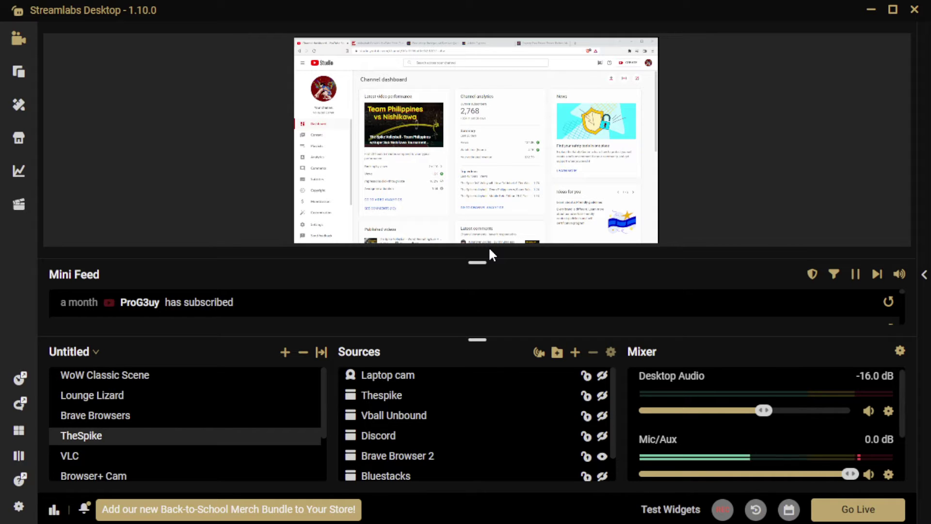
Scroll the Streamlabs Mini Feed down and back up.
{"action": "scroll", "coordinate": [201, 299], "scroll_direction": "down", "scroll_amount": 2}
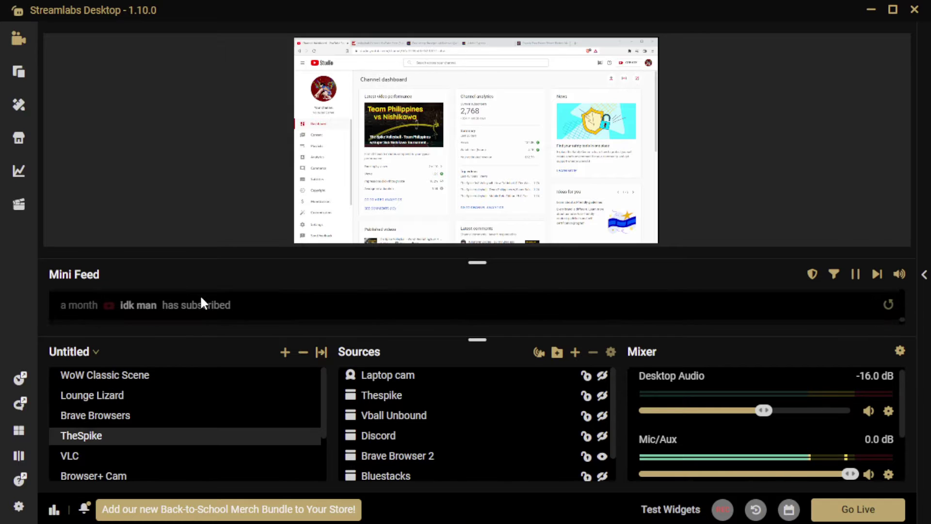
{"action": "scroll", "coordinate": [201, 299], "scroll_direction": "up", "scroll_amount": 1}
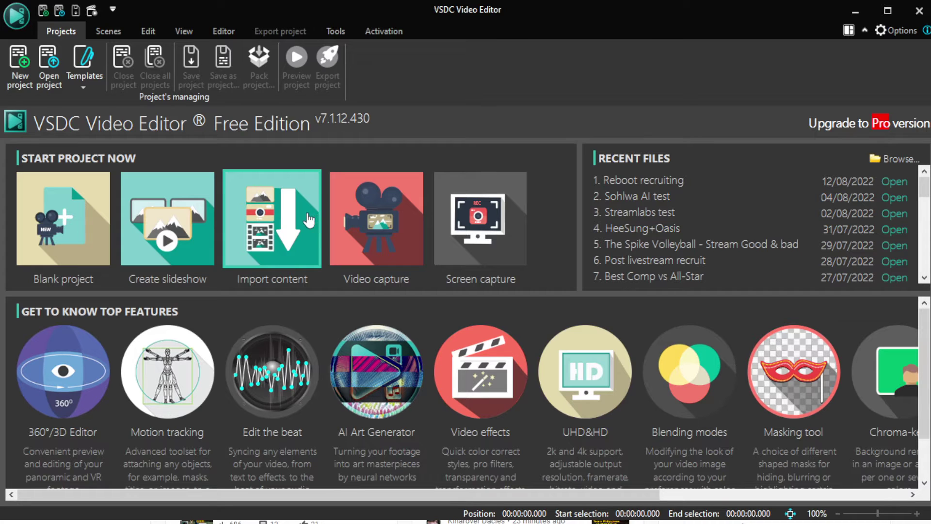
{"action": "left_click", "coordinate": [275, 225]}
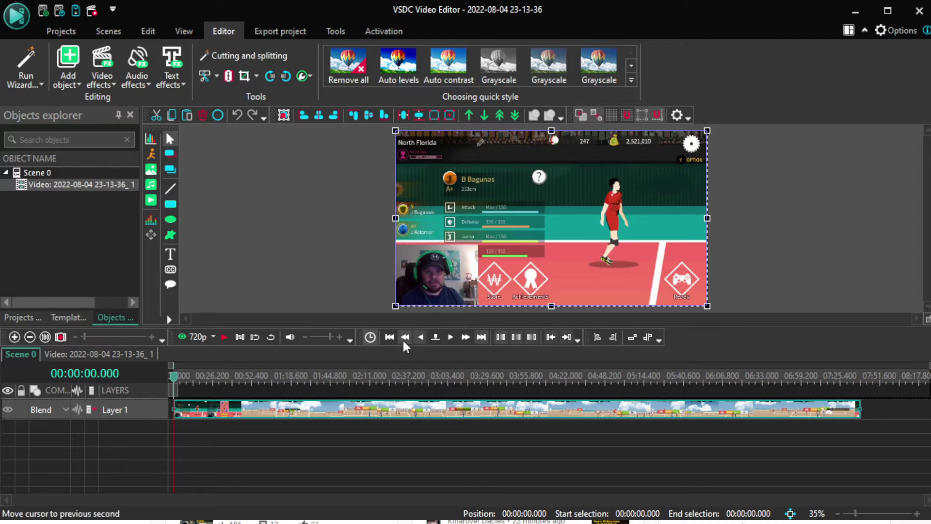
Scrub ahead and play the gameplay clip, pausing at 00:06:24.633.
{"action": "left_click_drag", "start_coordinate": [175, 376], "coordinate": [739, 382]}
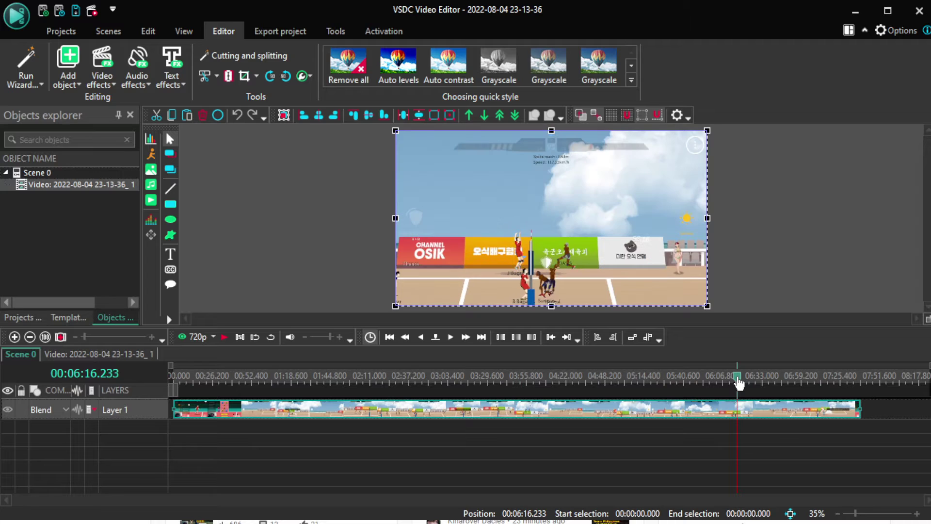
{"action": "left_click", "coordinate": [224, 338]}
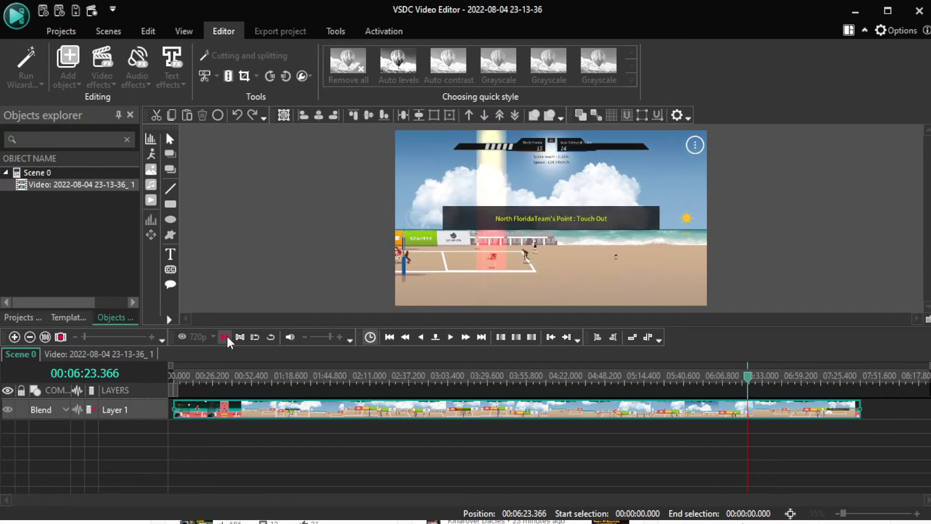
{"action": "left_click", "coordinate": [225, 338]}
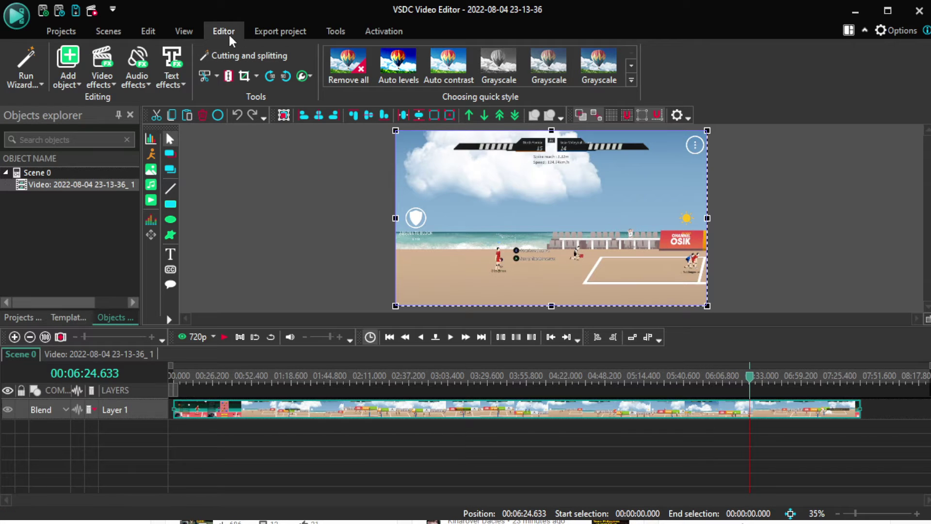
Split the gameplay clip at 00:06:24.633 and check the two resulting pieces.
{"action": "left_click", "coordinate": [228, 76]}
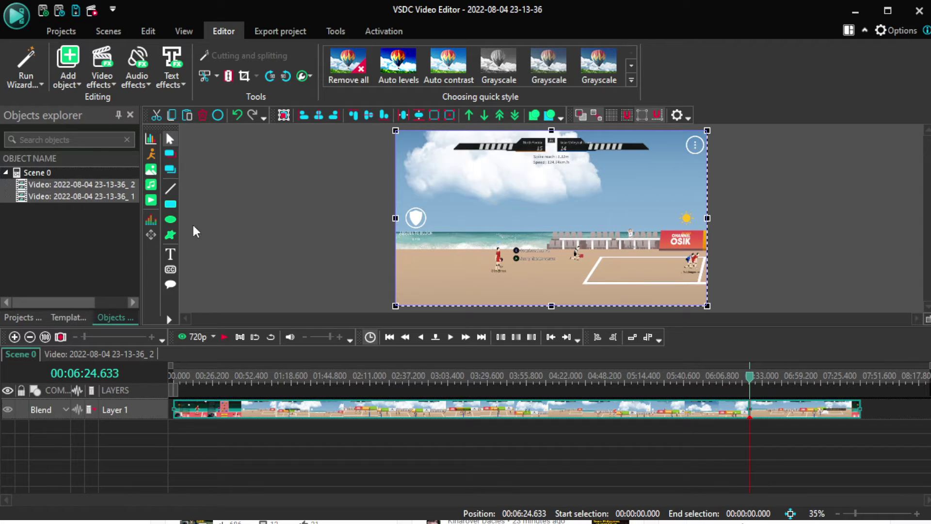
{"action": "left_click", "coordinate": [58, 189]}
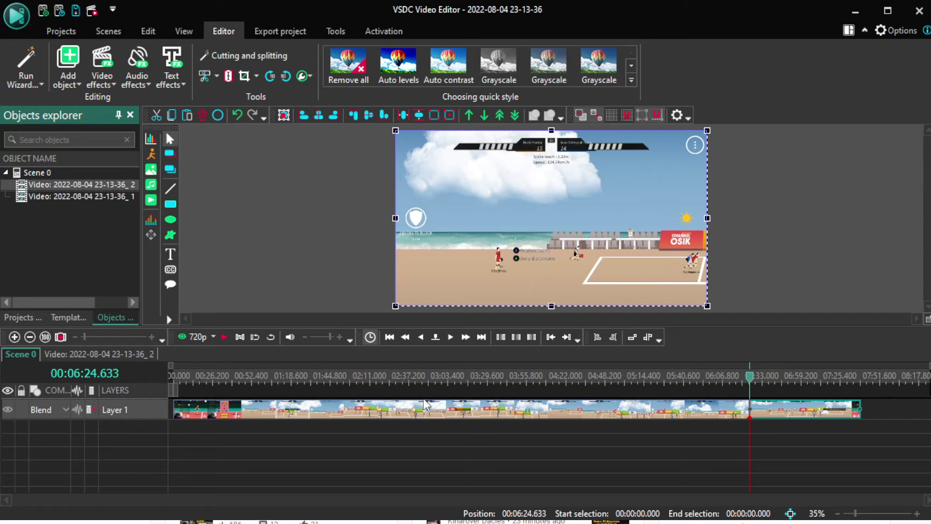
{"action": "left_click", "coordinate": [74, 197]}
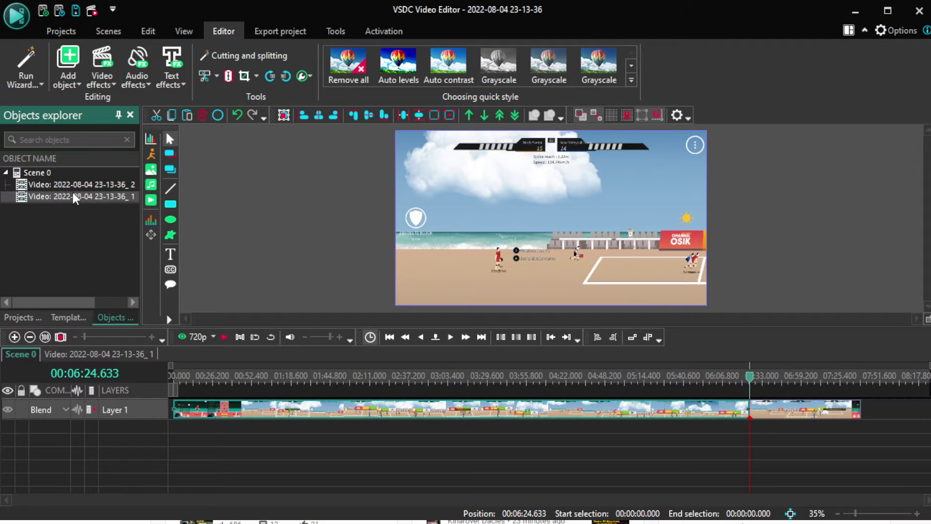
{"action": "left_click", "coordinate": [75, 187]}
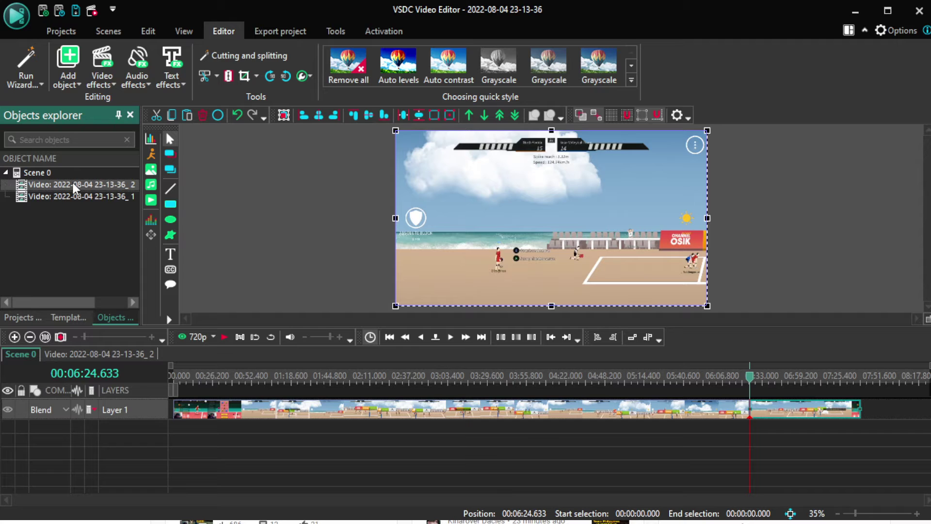
Play on to 00:06:31.266 and split the clip there, making a third piece.
{"action": "left_click", "coordinate": [224, 339]}
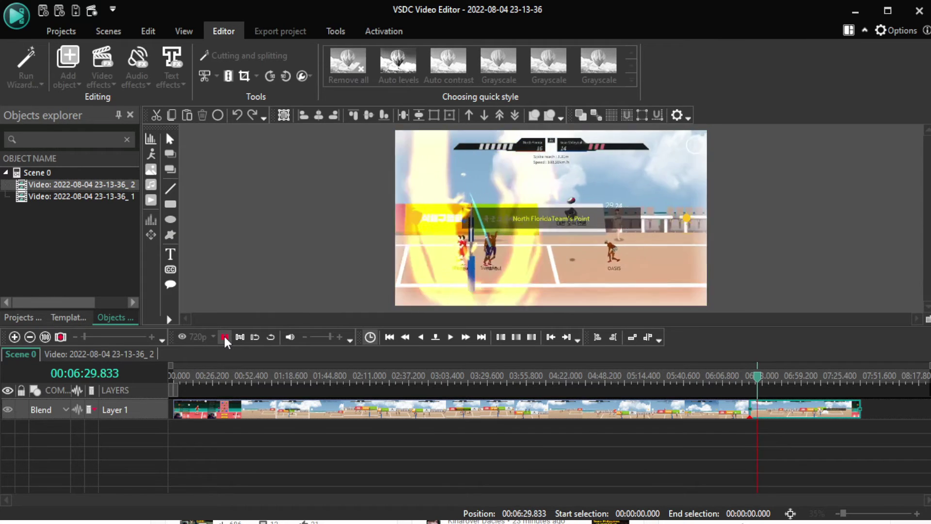
{"action": "left_click", "coordinate": [224, 338]}
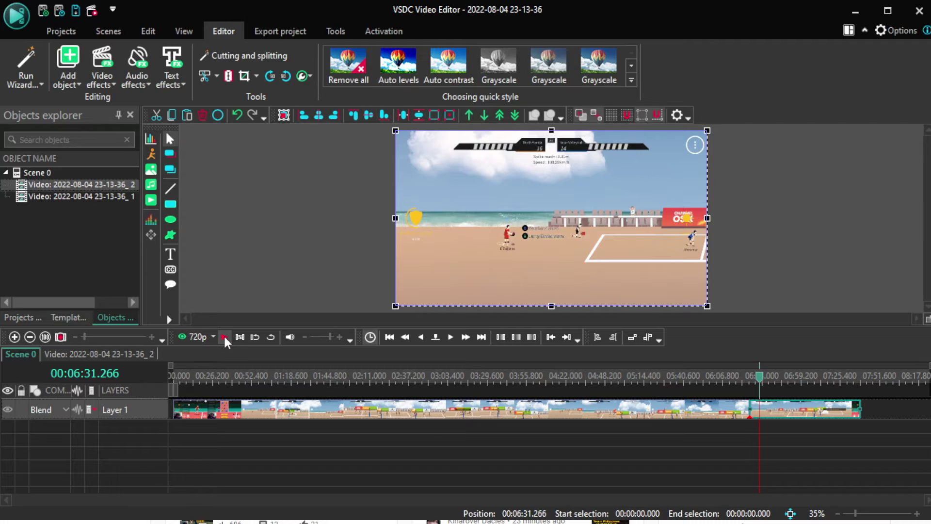
{"action": "left_click", "coordinate": [228, 76]}
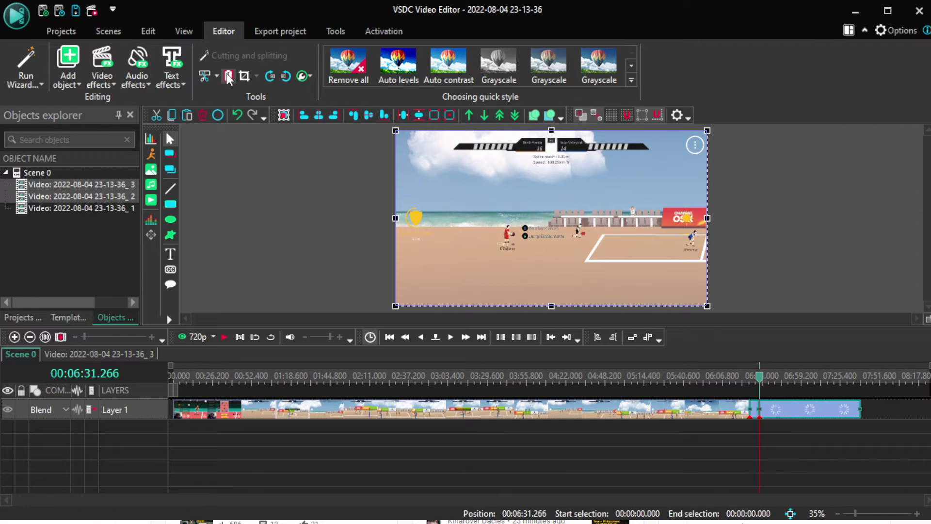
Move the short middle piece to a new layer, then place the long and final pieces on Layer 2.
{"action": "left_click", "coordinate": [96, 188]}
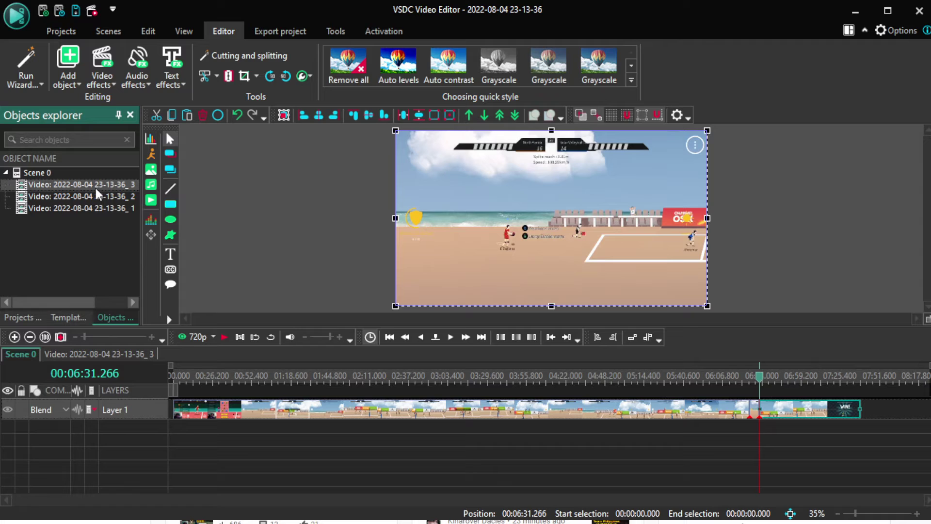
{"action": "left_click", "coordinate": [97, 197]}
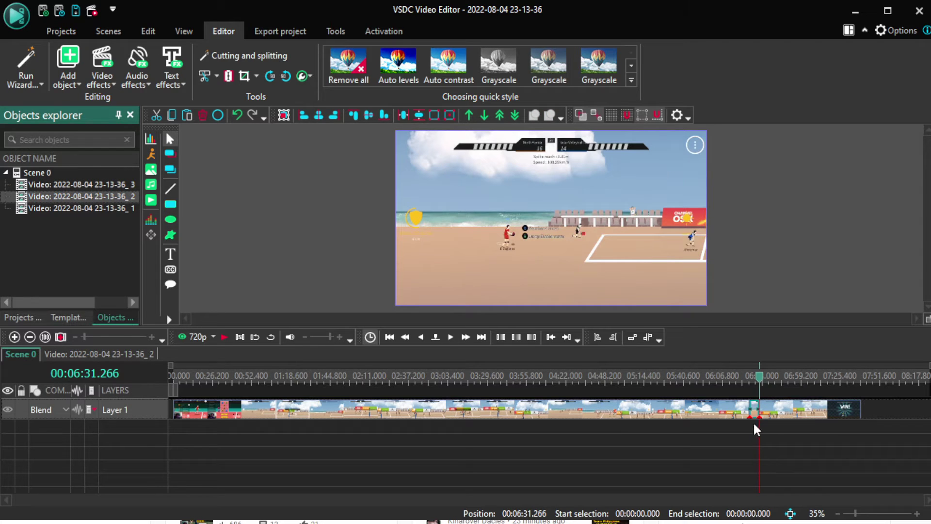
{"action": "left_click_drag", "start_coordinate": [756, 410], "coordinate": [163, 458]}
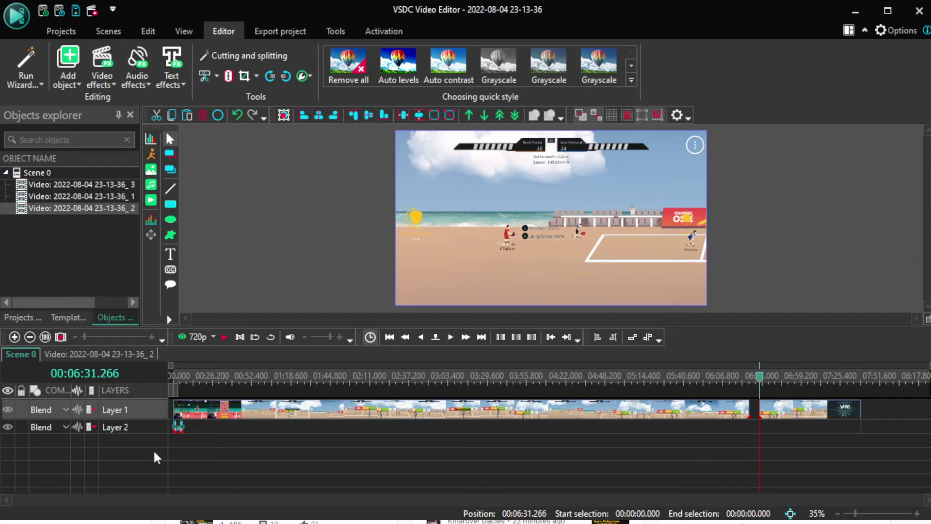
{"action": "left_click_drag", "start_coordinate": [221, 415], "coordinate": [231, 433]}
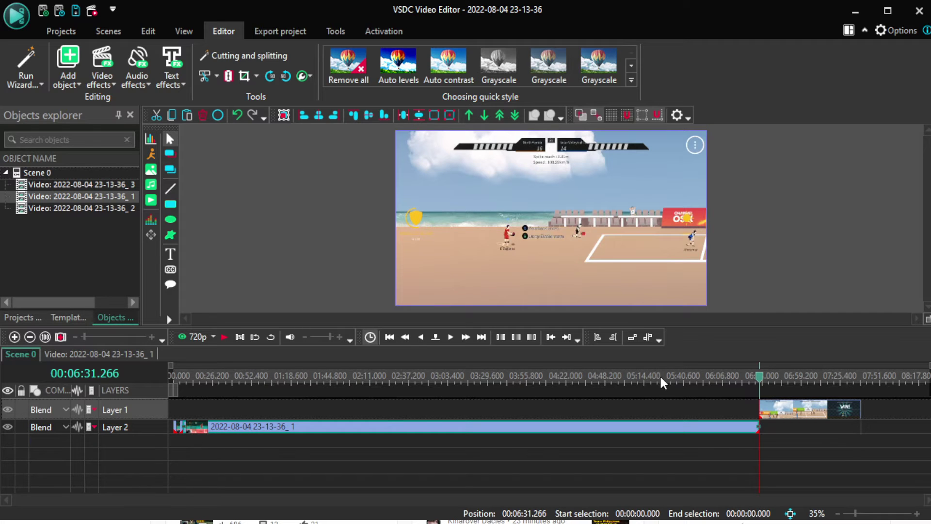
{"action": "left_click_drag", "start_coordinate": [809, 409], "coordinate": [801, 431]}
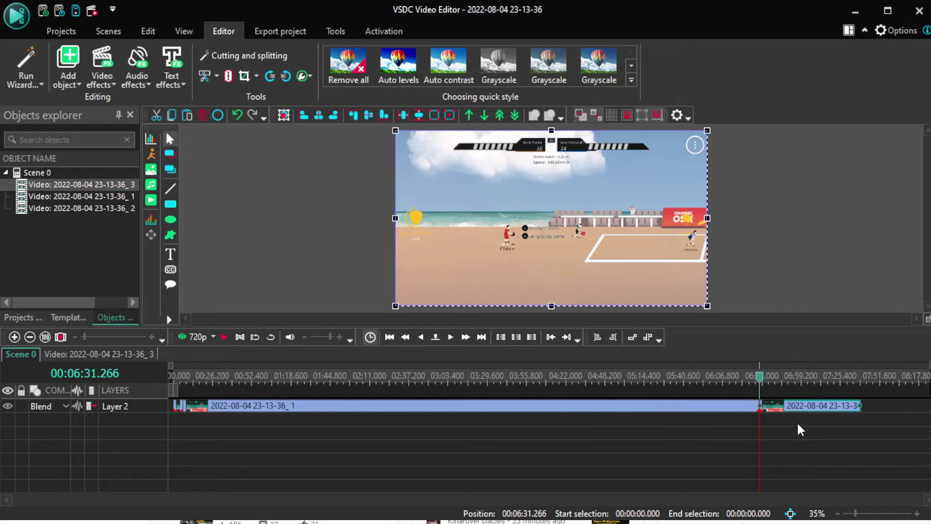
{"action": "left_click_drag", "start_coordinate": [760, 381], "coordinate": [172, 384]}
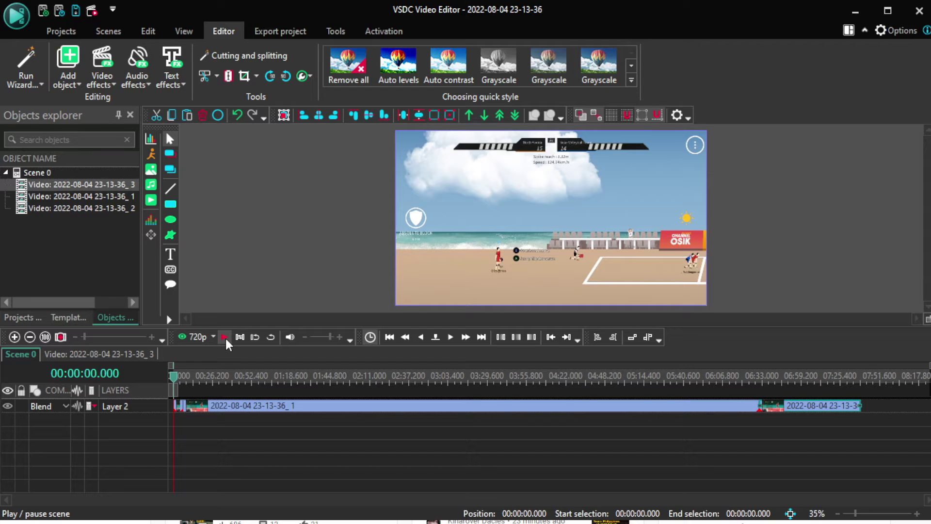
Preview the first 10 seconds, then open export settings (H.264 Ultra Quality, 1280x720, 30 fps).
{"action": "left_click", "coordinate": [225, 338]}
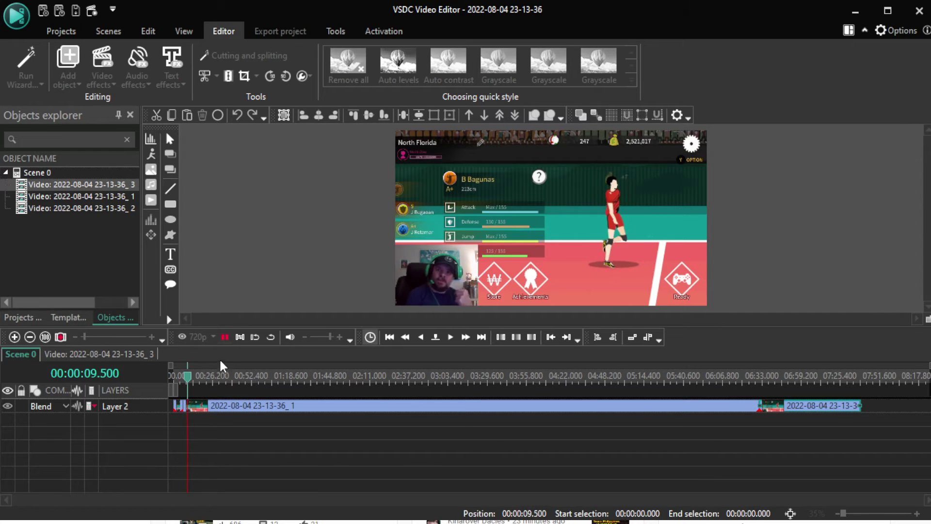
{"action": "left_click", "coordinate": [225, 338]}
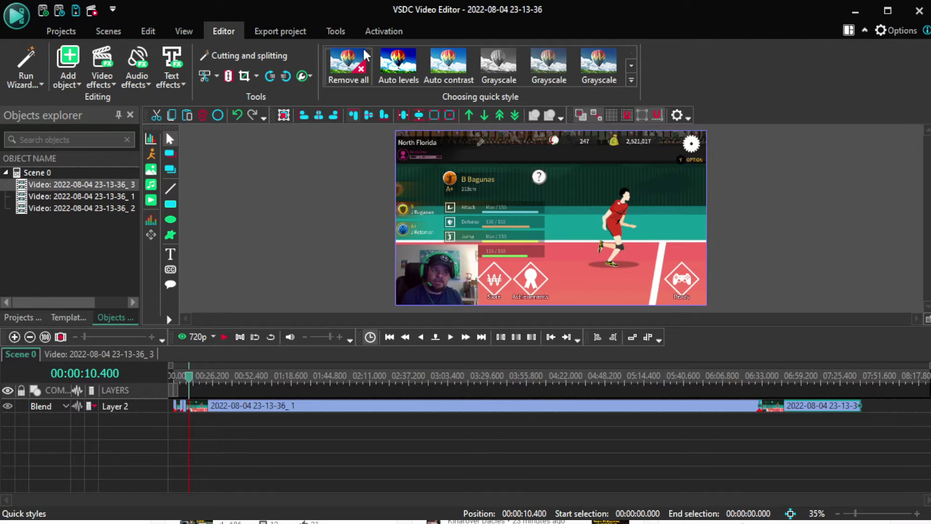
{"action": "left_click", "coordinate": [277, 32]}
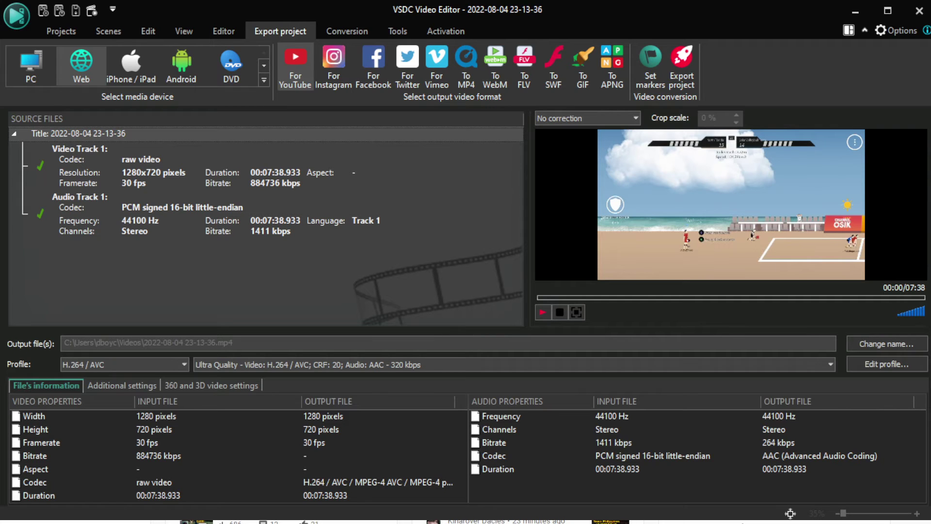
Switch from VSDC to the browser showing the YouTube Studio channel dashboard.
{"action": "key", "text": "alt+Tab"}
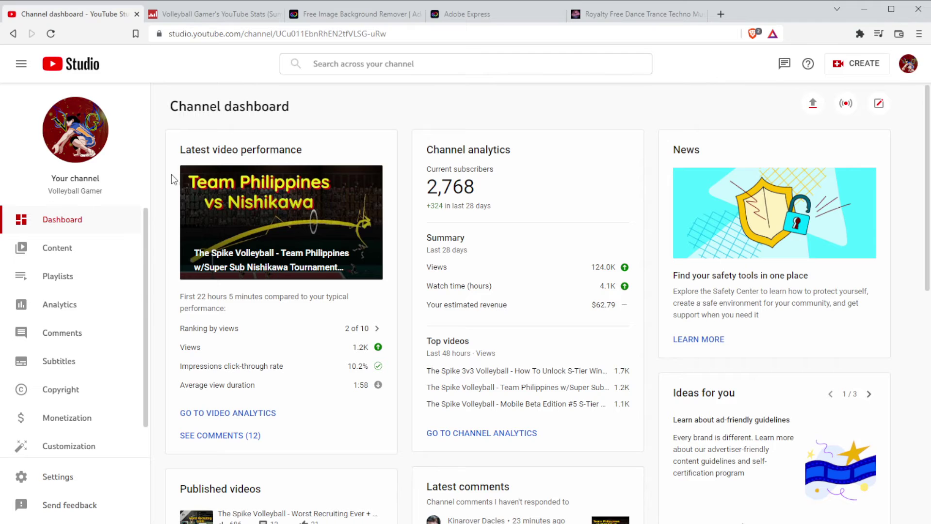
Sort the channel's uploaded videos by views, then switch to the Social Blade stats tab.
{"action": "left_click", "coordinate": [63, 247]}
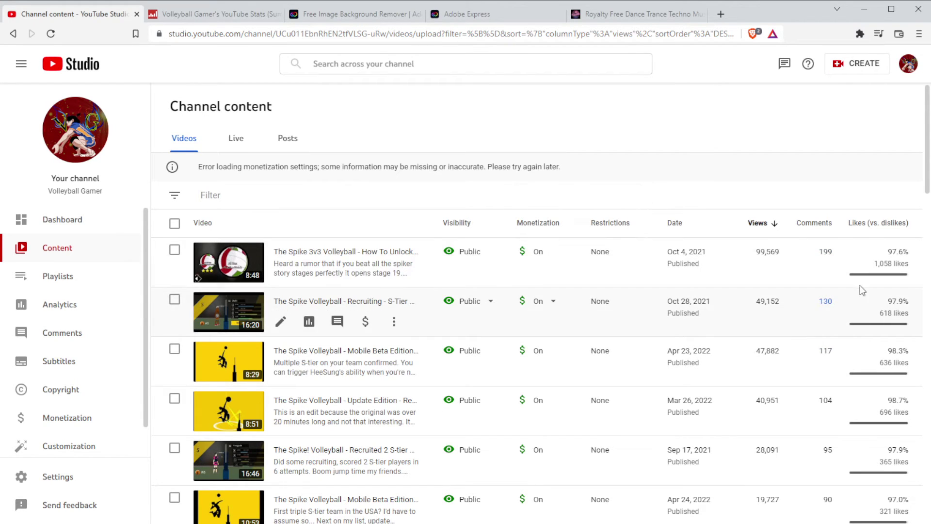
{"action": "mouse_move", "coordinate": [883, 274]}
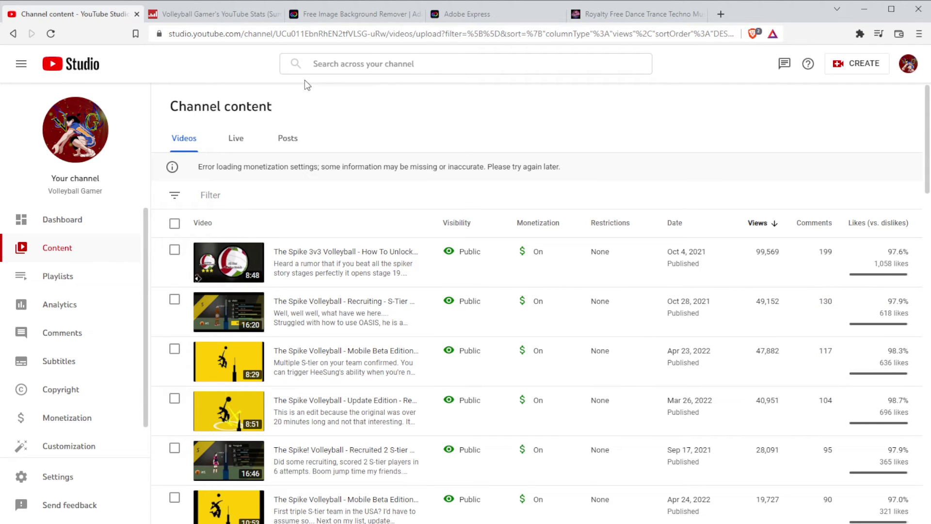
{"action": "left_click", "coordinate": [182, 17]}
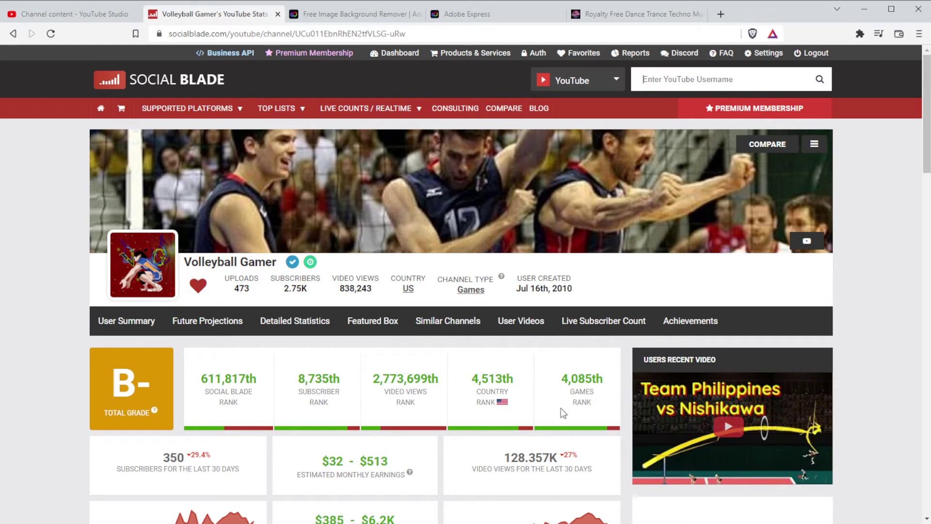
{"action": "mouse_move", "coordinate": [575, 385]}
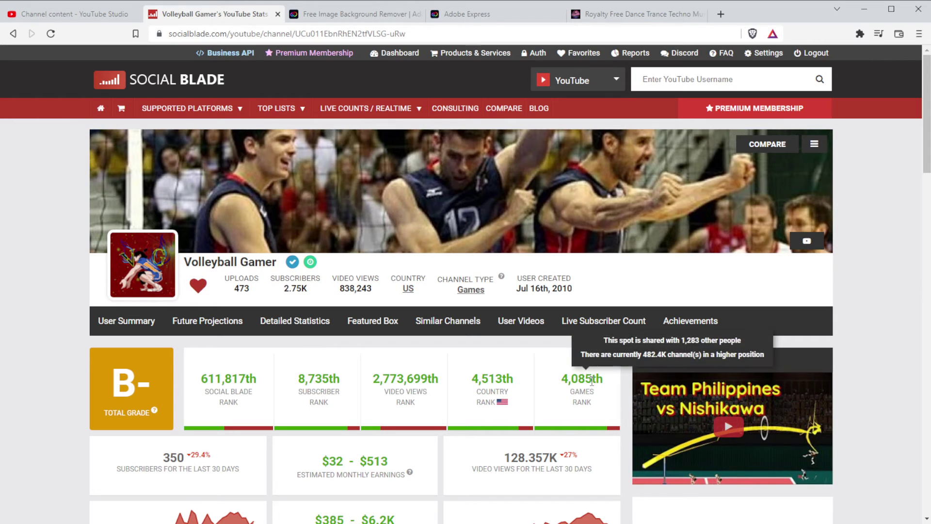
{"action": "mouse_move", "coordinate": [585, 430]}
{"action": "mouse_move", "coordinate": [305, 383]}
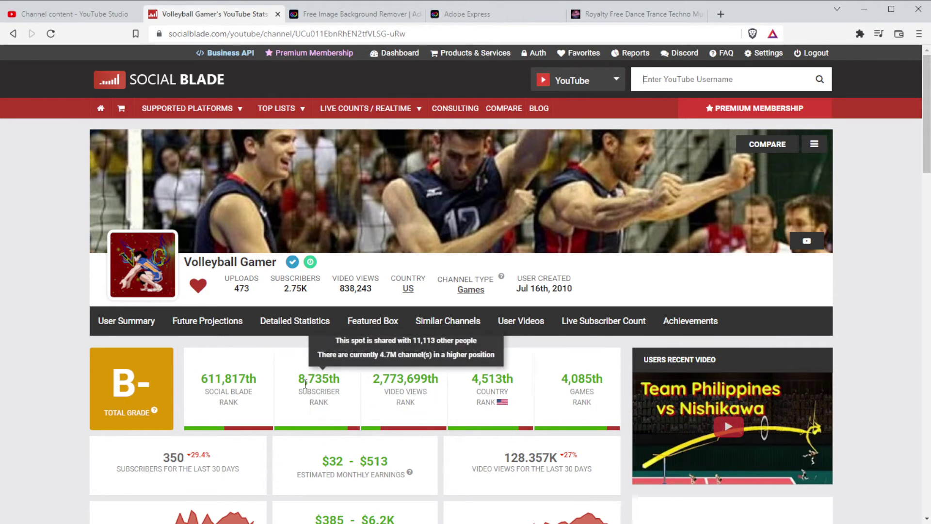
{"action": "mouse_move", "coordinate": [303, 431]}
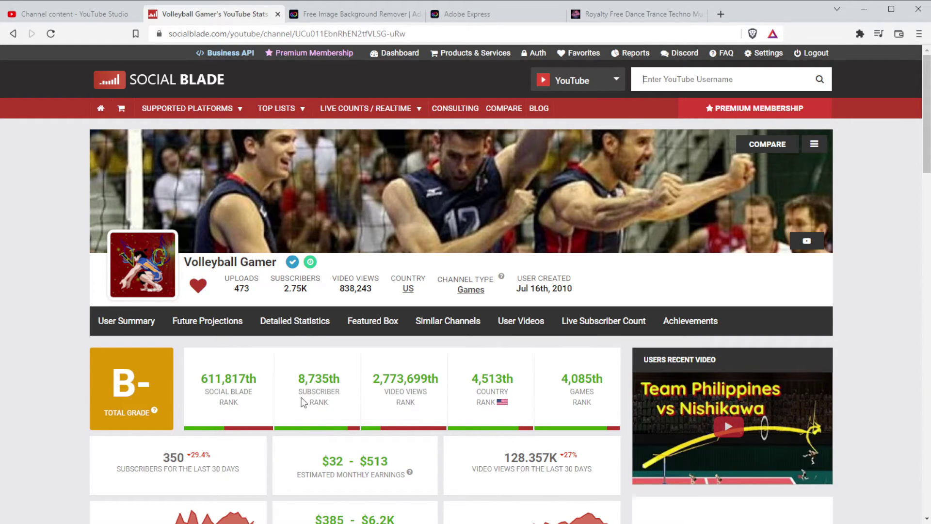
{"action": "left_click_drag", "start_coordinate": [200, 379], "coordinate": [247, 379]}
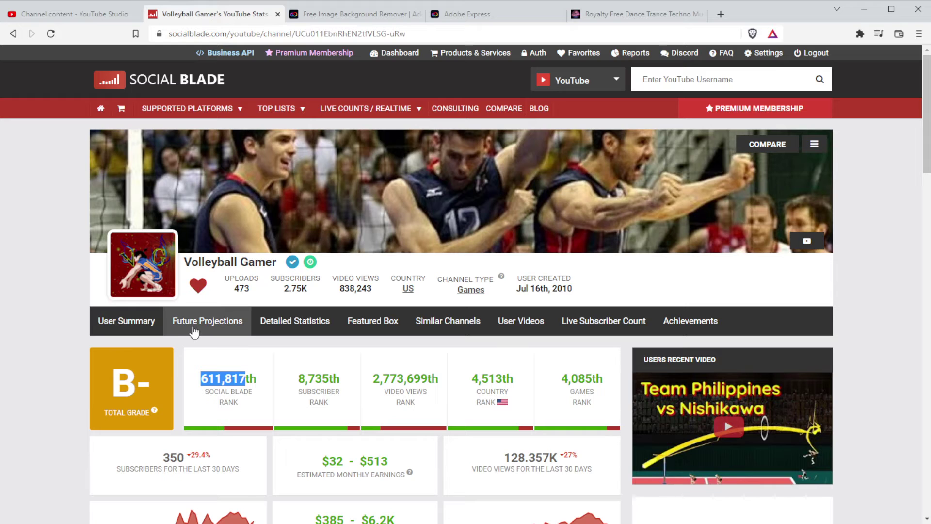
{"action": "left_click", "coordinate": [194, 332]}
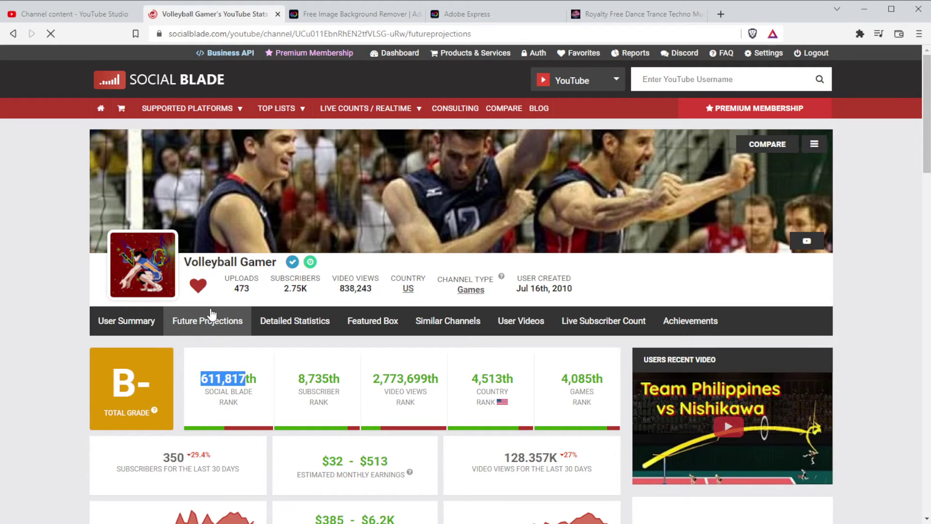
Scroll through Social Blade's Future Projections table of subscriber and view predictions.
{"action": "scroll", "coordinate": [252, 304], "scroll_direction": "down", "scroll_amount": 7}
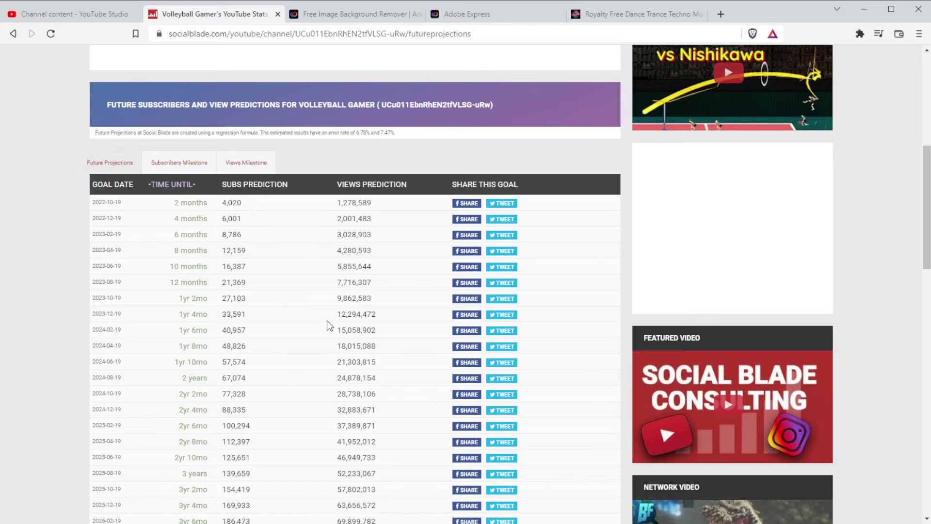
{"action": "scroll", "coordinate": [194, 287], "scroll_direction": "up", "scroll_amount": 1}
{"action": "scroll", "coordinate": [194, 287], "scroll_direction": "up", "scroll_amount": 3}
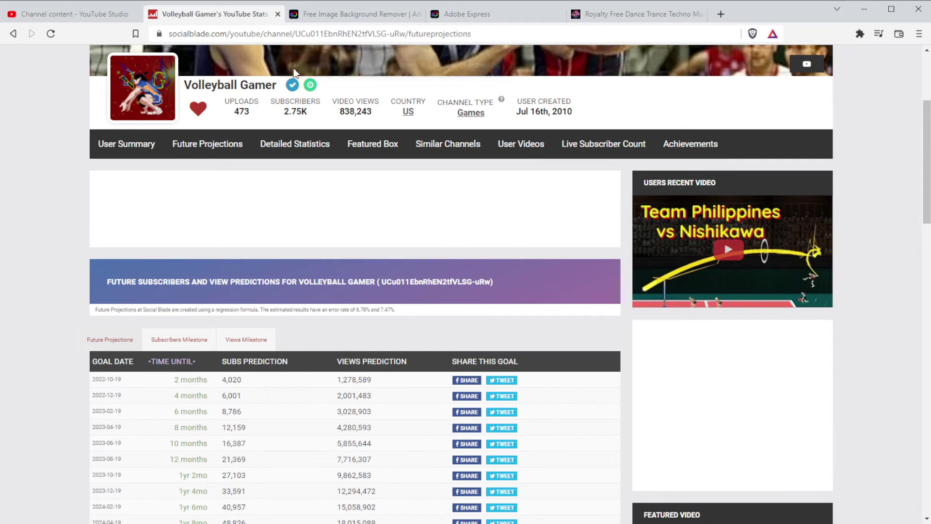
{"action": "scroll", "coordinate": [338, 125], "scroll_direction": "up", "scroll_amount": 3}
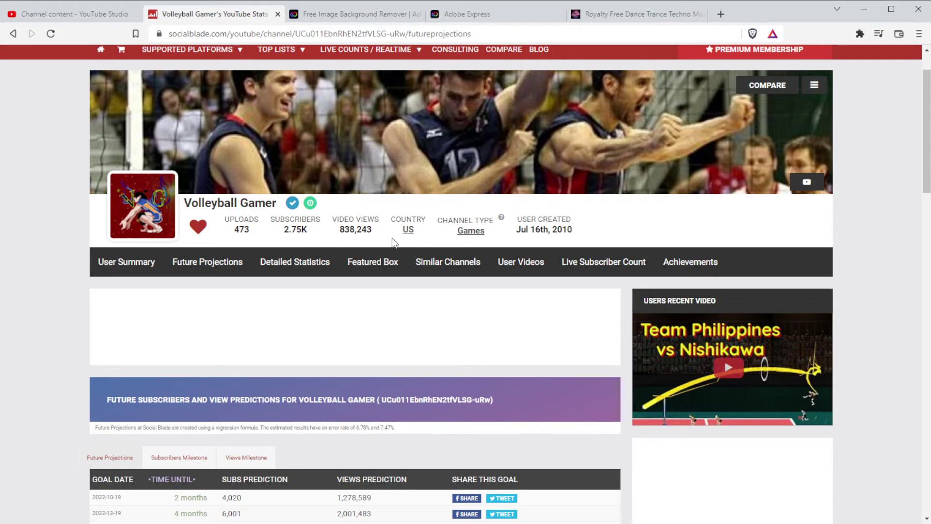
Check the channel's subscriber count on the YouTube Studio dashboard, then return to the Social Blade projections.
{"action": "left_click", "coordinate": [86, 14]}
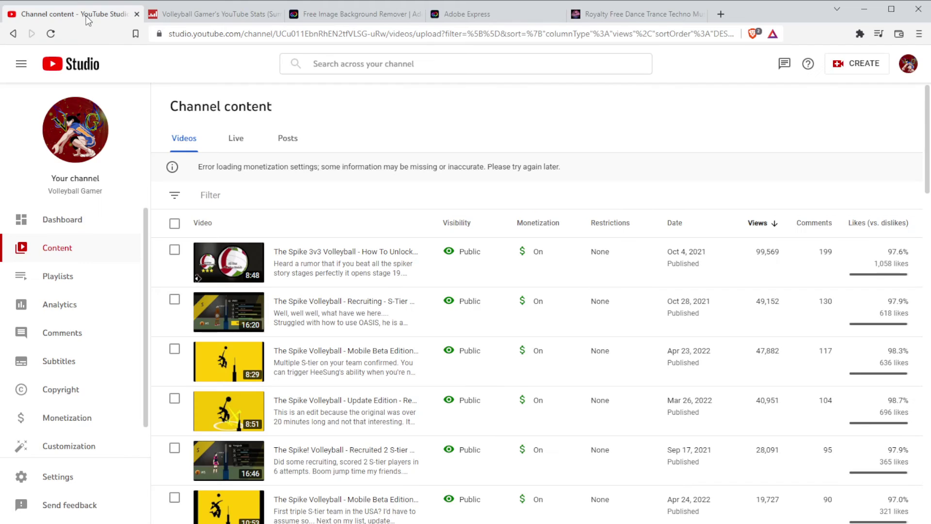
{"action": "left_click", "coordinate": [65, 220]}
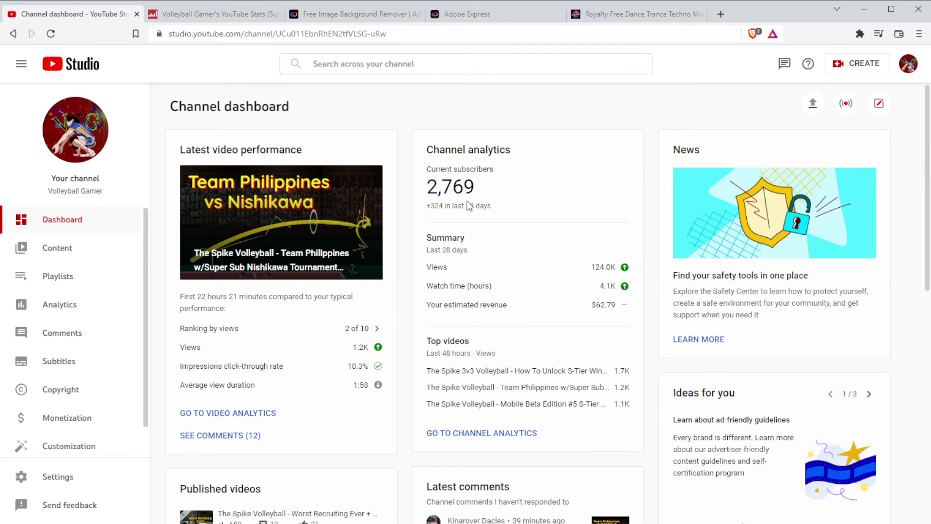
{"action": "left_click", "coordinate": [217, 13]}
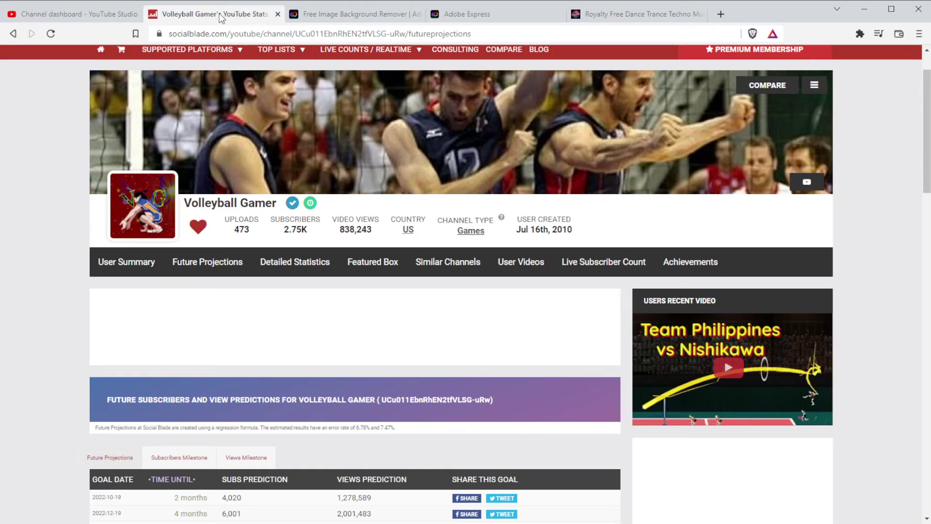
Bring up Adobe Express's free image background remover page, then its Projects page.
{"action": "left_click", "coordinate": [334, 19]}
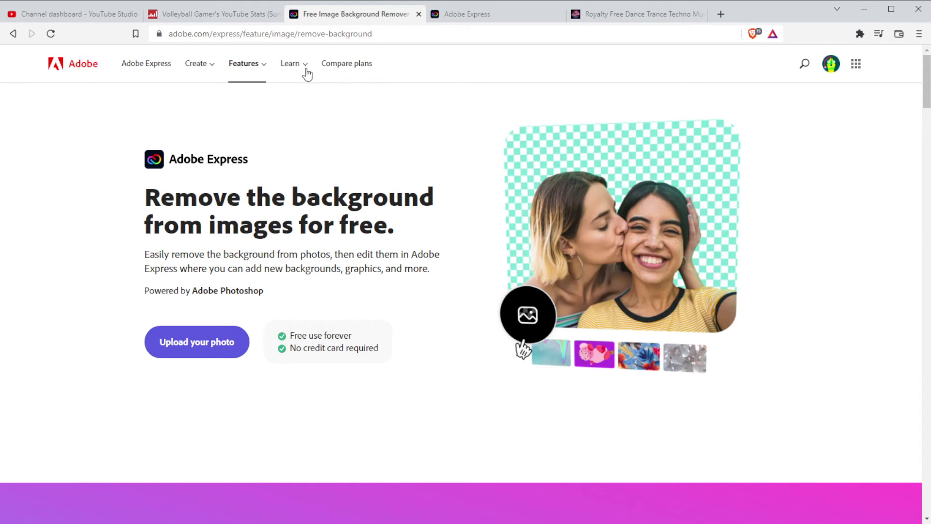
{"action": "left_click", "coordinate": [469, 19]}
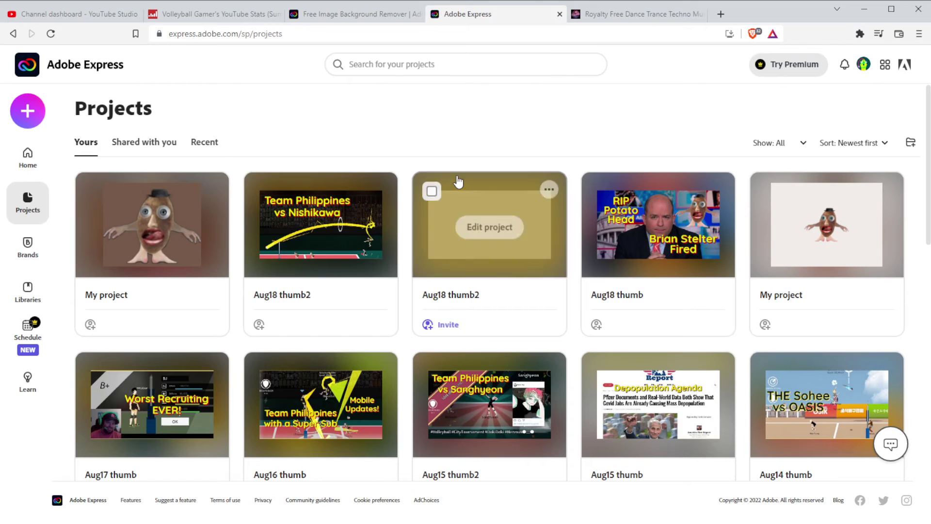
Duplicate the Aug18 thumb2 project, renaming the copy from 'Aug18 thumb2' to 'Aug19 thumb'.
{"action": "mouse_move", "coordinate": [482, 226]}
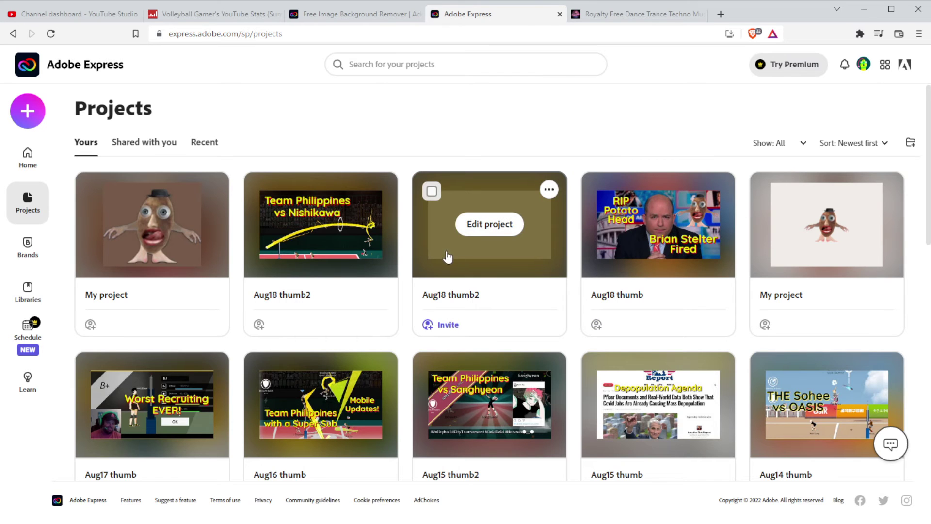
{"action": "left_click", "coordinate": [550, 191]}
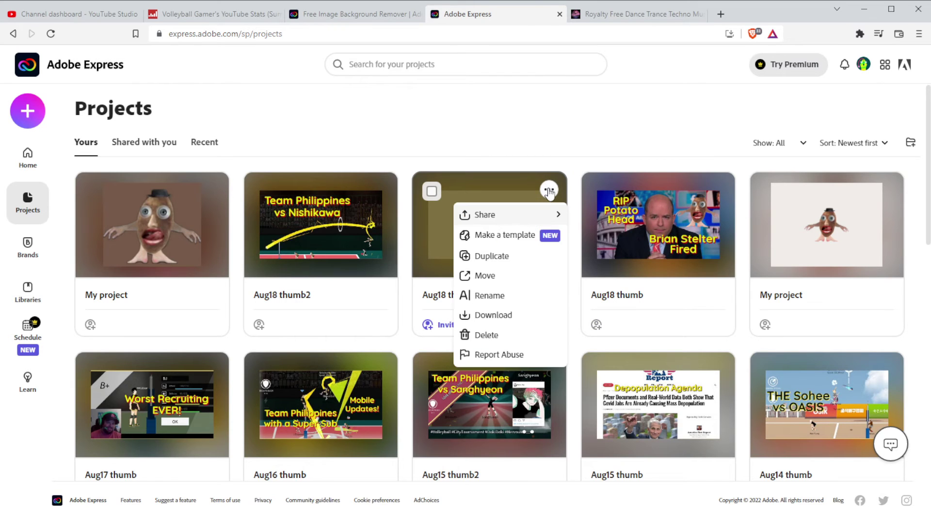
{"action": "left_click", "coordinate": [496, 256]}
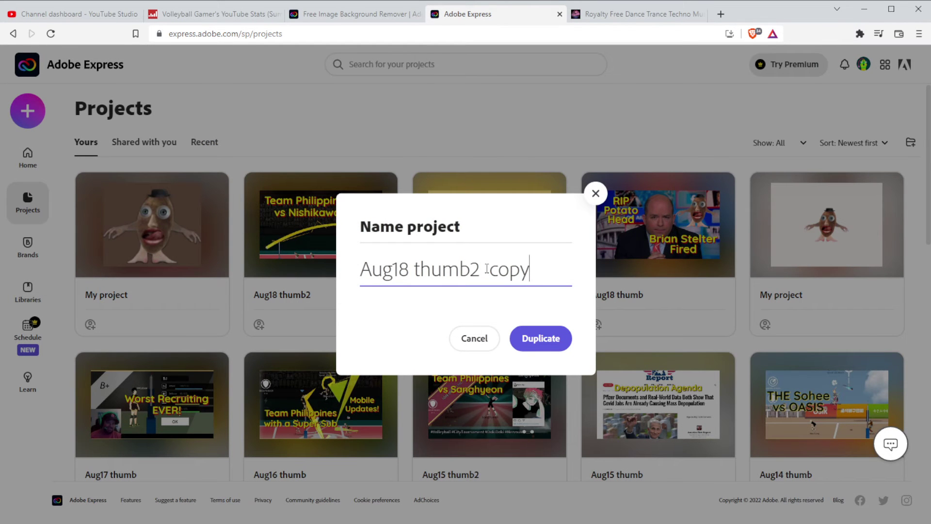
{"action": "key", "text": "Left"}
{"action": "key", "text": "Left"}
{"action": "key", "text": "Left"}
{"action": "key", "text": "Left"}
{"action": "key", "text": "Left"}
{"action": "key", "text": "Left"}
{"action": "key", "text": "Left"}
{"action": "key", "text": "Left"}
{"action": "key", "text": "Left"}
{"action": "key", "text": "Left"}
{"action": "key", "text": "Left"}
{"action": "key", "text": "Left"}
{"action": "key", "text": "Left"}
{"action": "key", "text": "Left"}
{"action": "key", "text": "Delete"}
{"action": "type", "text": "9"}
{"action": "key", "text": "Right"}
{"action": "key", "text": "Right"}
{"action": "key", "text": "Right"}
{"action": "key", "text": "Right"}
{"action": "key", "text": "Right"}
{"action": "key", "text": "Right"}
{"action": "key", "text": "Left"}
{"action": "key", "text": "Left"}
{"action": "key", "text": "shift+End"}
{"action": "key", "text": "BackSpace"}
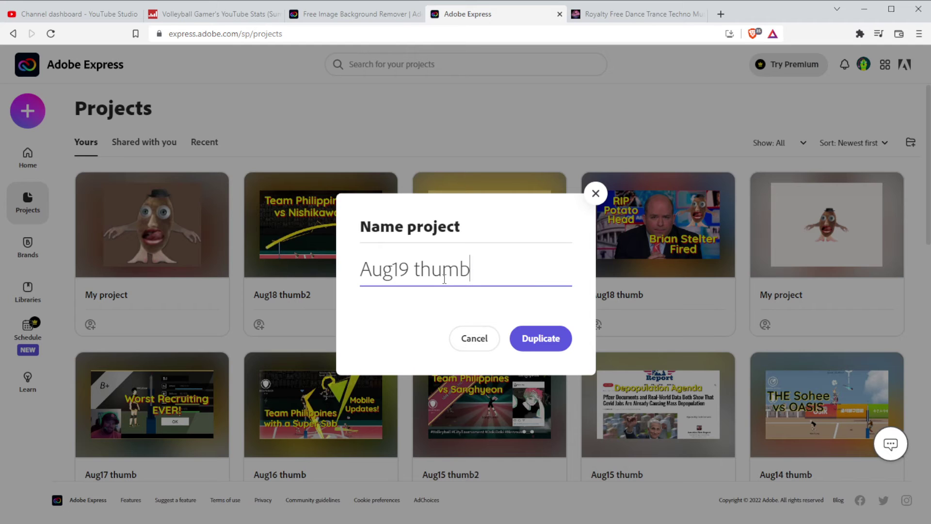
{"action": "left_click", "coordinate": [550, 346]}
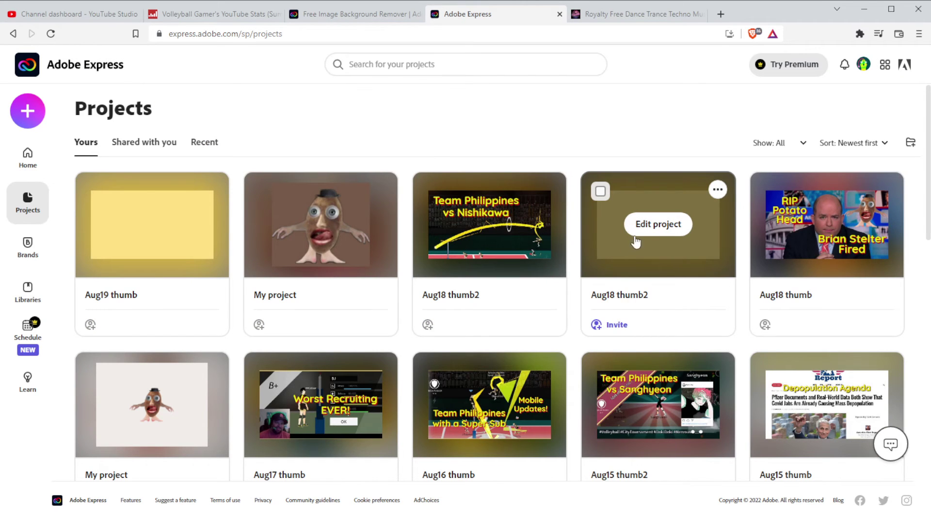
Open the yellow Aug18 thumb2 design in the editor with the canvas zoomed to 50%.
{"action": "left_click", "coordinate": [650, 227]}
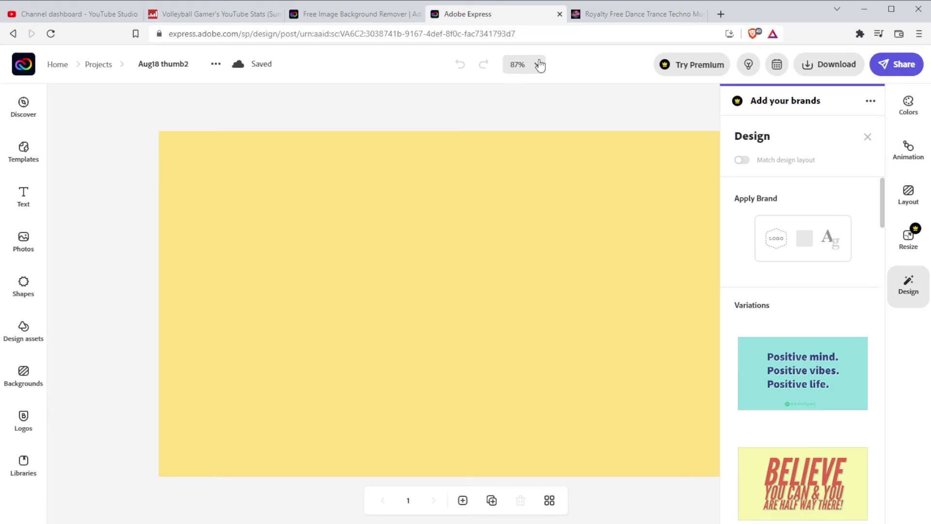
{"action": "left_click", "coordinate": [540, 65]}
{"action": "left_click", "coordinate": [465, 216]}
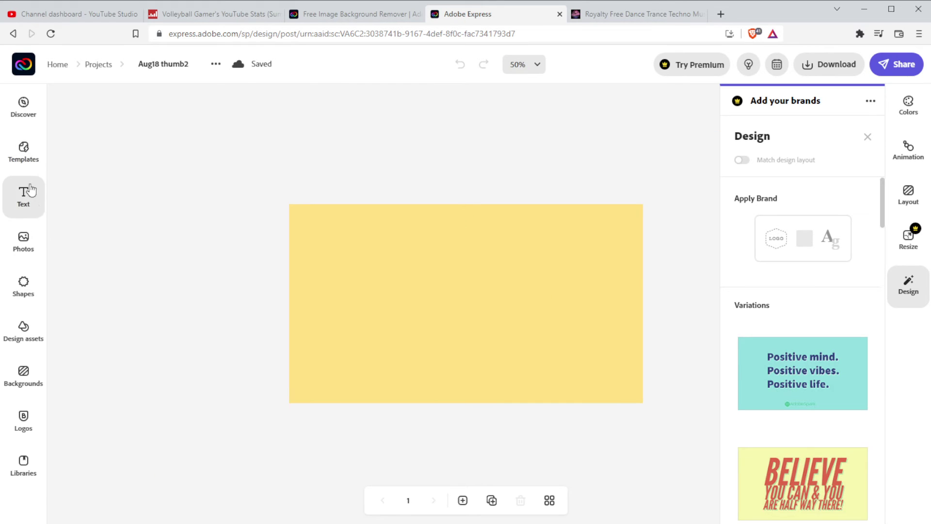
Upload the volleyball gameplay screenshot from the computer into the design via Photos.
{"action": "left_click", "coordinate": [18, 251]}
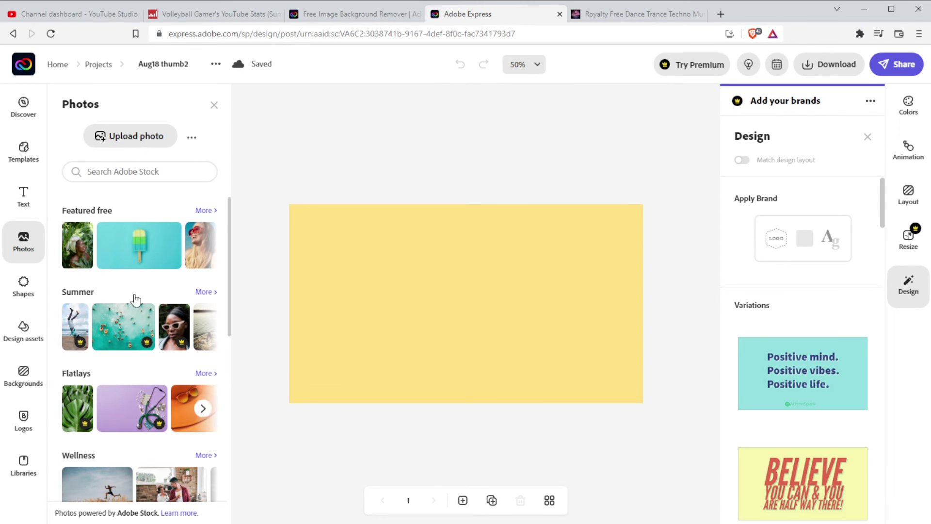
{"action": "left_click", "coordinate": [131, 135]}
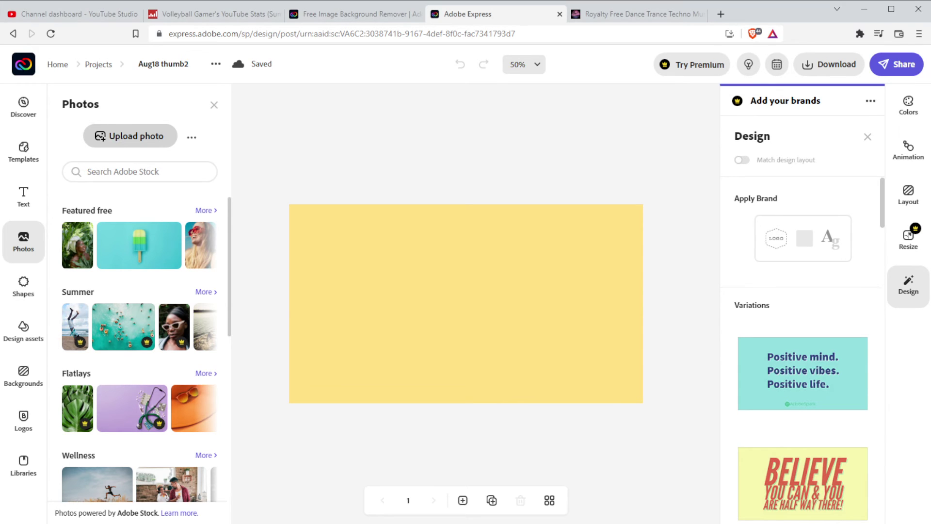
{"action": "left_click", "coordinate": [461, 301]}
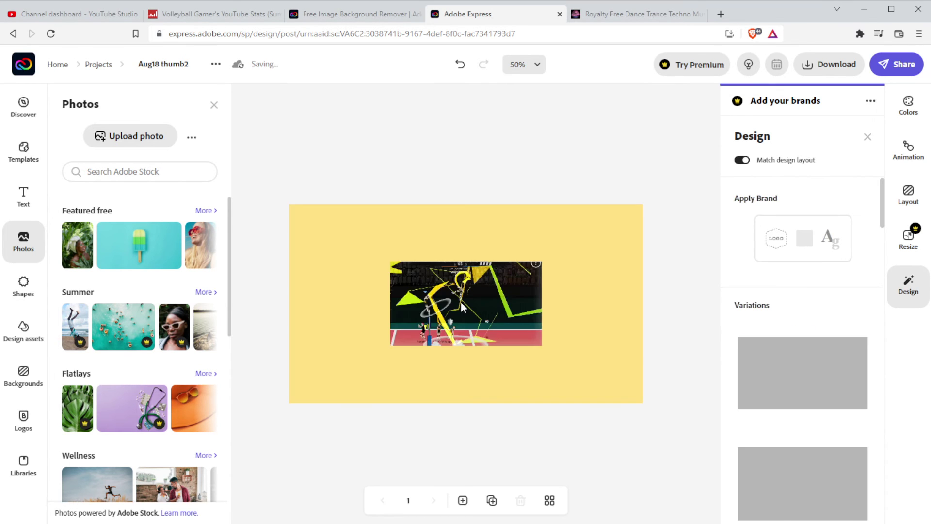
Stretch the volleyball image by its corners to the canvas's bottom-right and top-left edges.
{"action": "left_click", "coordinate": [523, 328]}
{"action": "left_click_drag", "start_coordinate": [543, 349], "coordinate": [644, 401]}
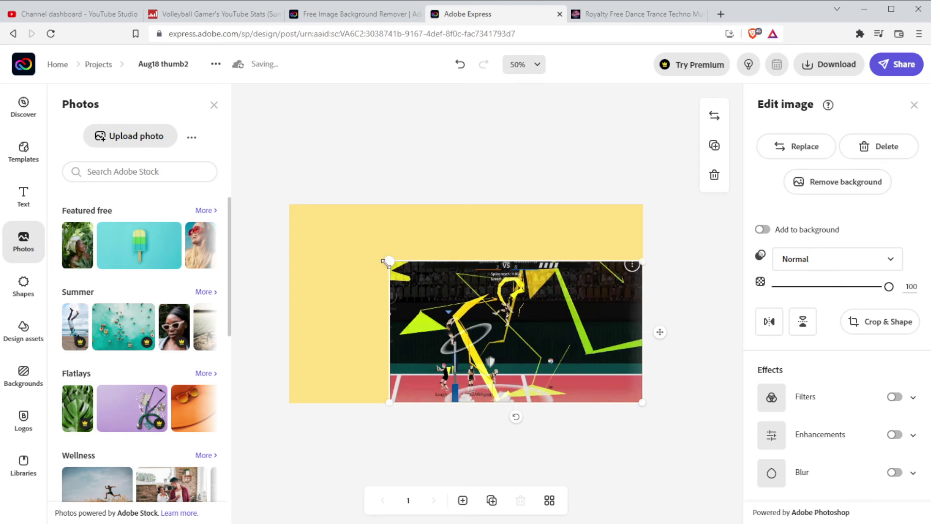
{"action": "left_click_drag", "start_coordinate": [386, 263], "coordinate": [281, 209]}
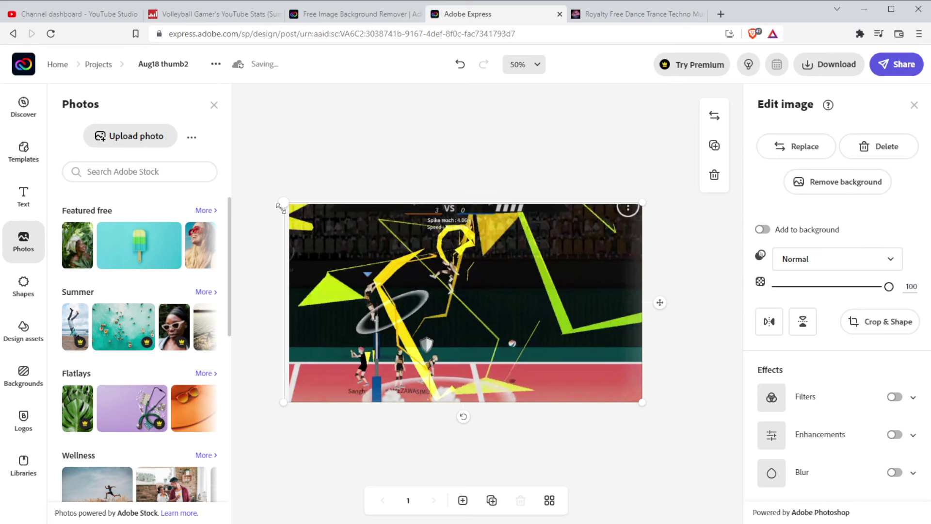
Add a text box reading 'Odoyle rules' and move it up toward the picture's middle.
{"action": "left_click", "coordinate": [16, 196]}
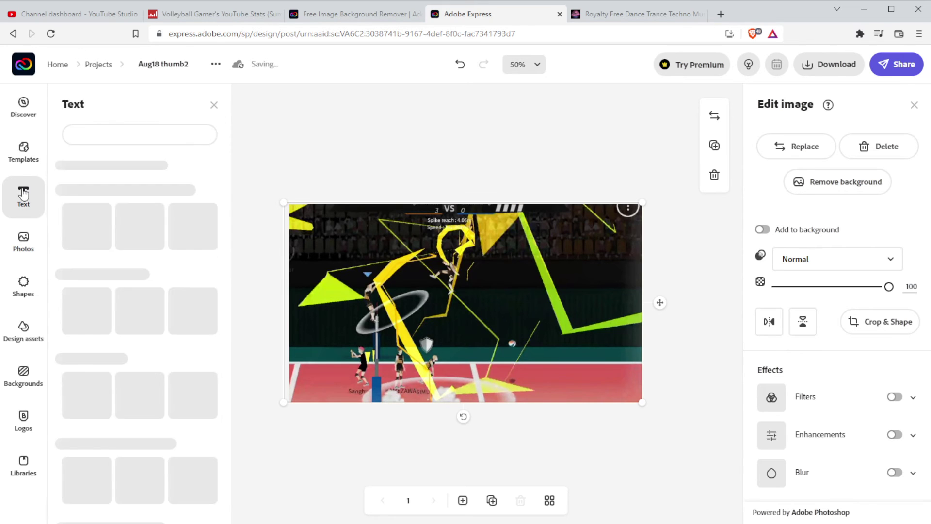
{"action": "left_click", "coordinate": [150, 148]}
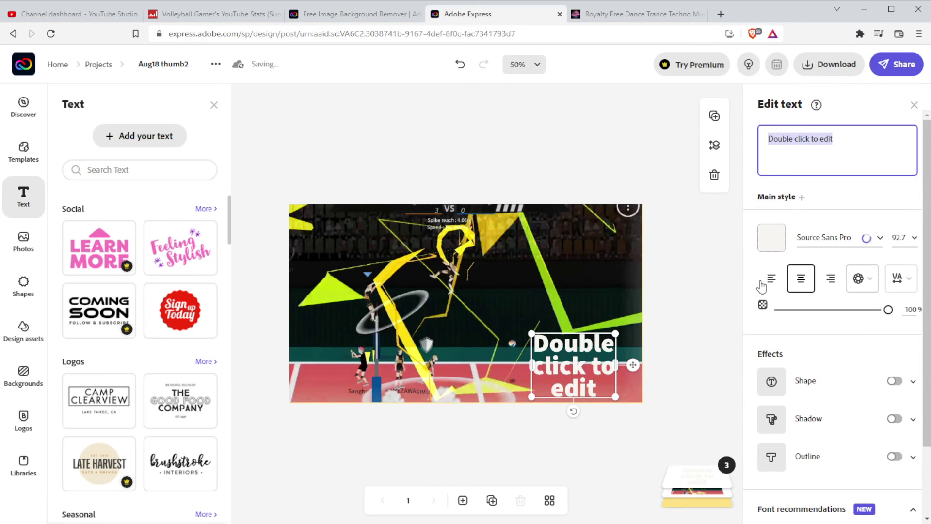
{"action": "left_click", "coordinate": [854, 145]}
{"action": "left_click_drag", "start_coordinate": [853, 146], "coordinate": [747, 151]}
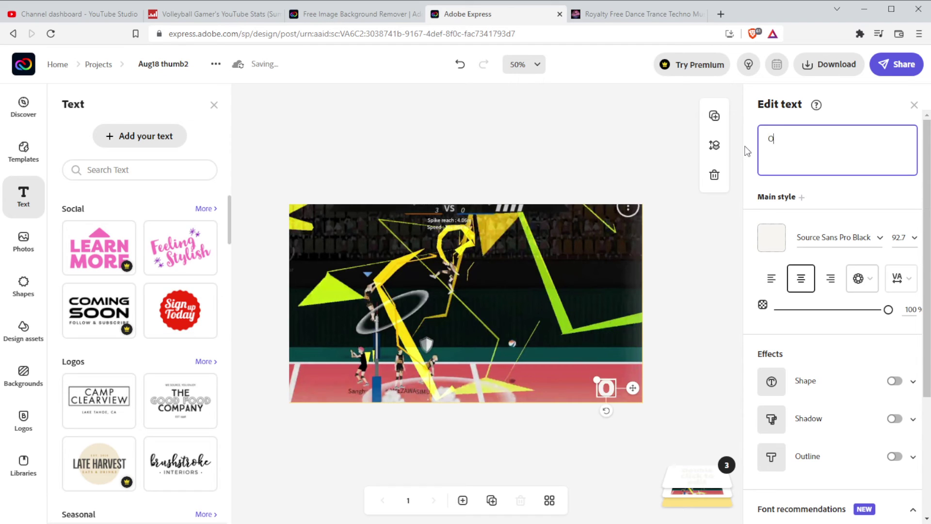
{"action": "type", "text": "doyle"}
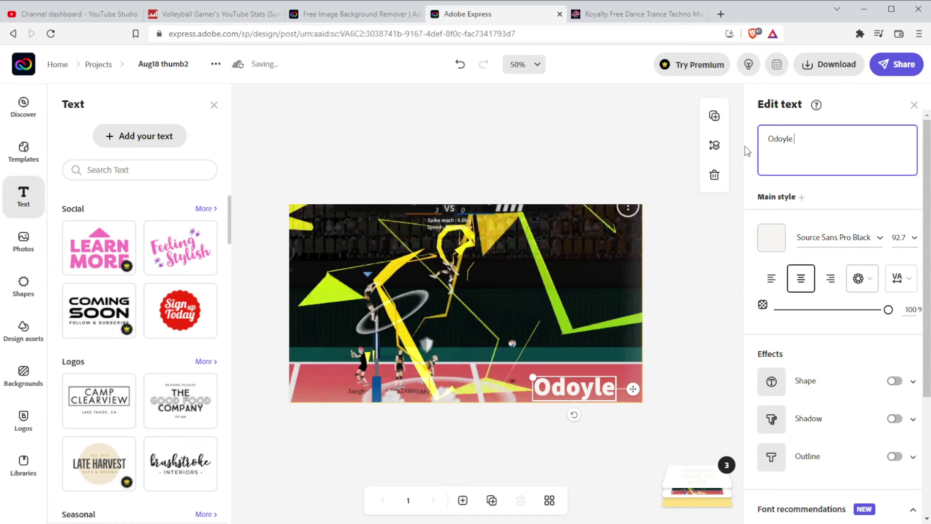
{"action": "type", "text": " rules"}
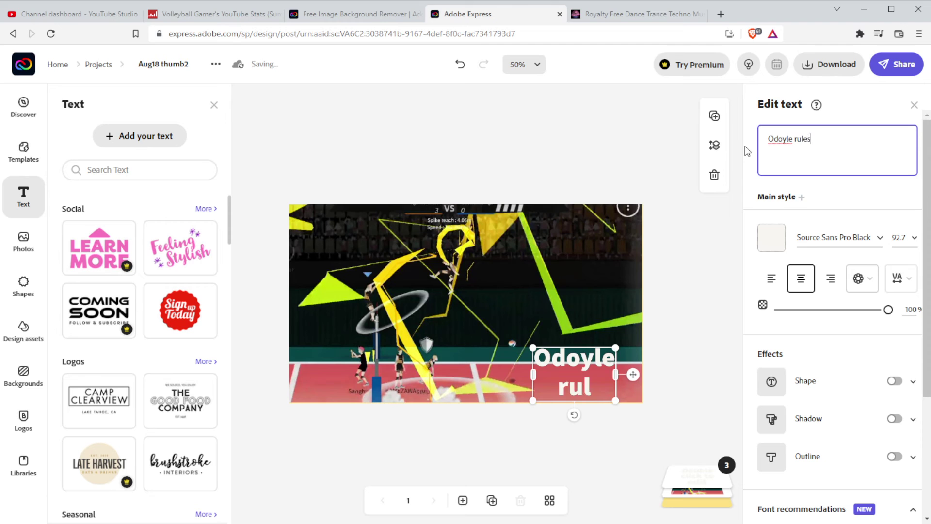
{"action": "left_click_drag", "start_coordinate": [572, 365], "coordinate": [543, 294]}
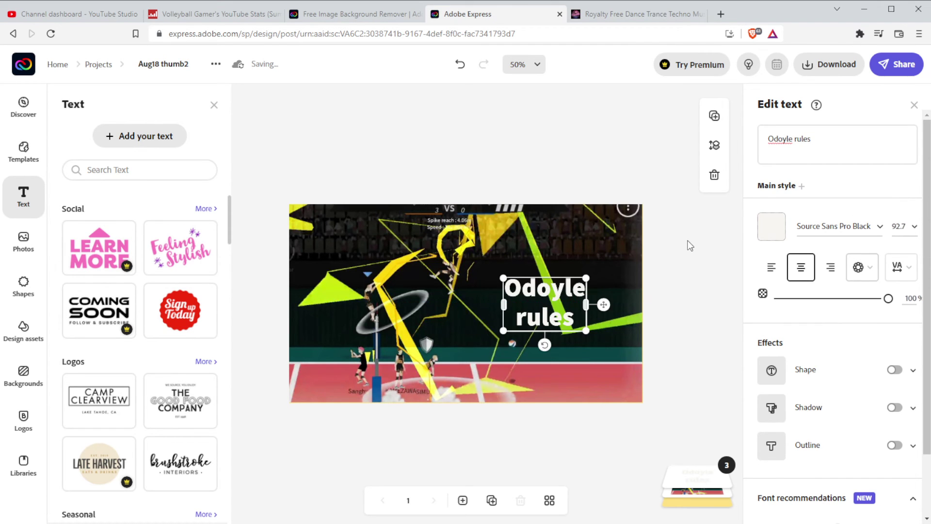
Make the Odoyle rules caption yellow Quicksand Bold with a red shadow.
{"action": "left_click", "coordinate": [771, 227]}
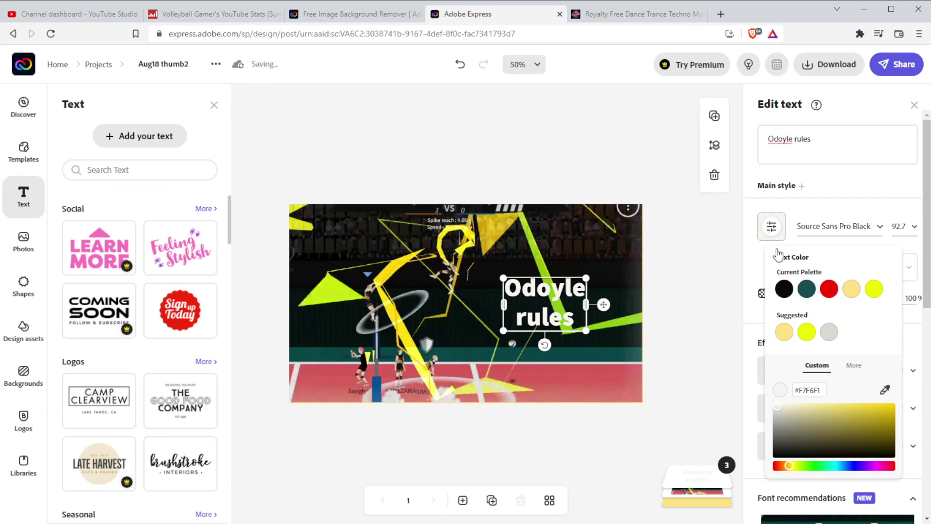
{"action": "left_click", "coordinate": [875, 289]}
{"action": "left_click", "coordinate": [857, 228]}
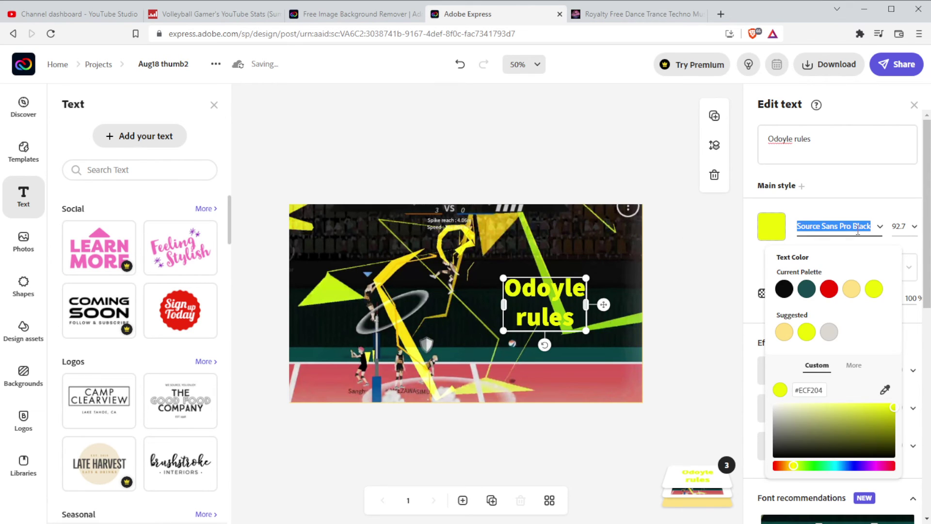
{"action": "left_click", "coordinate": [742, 259]}
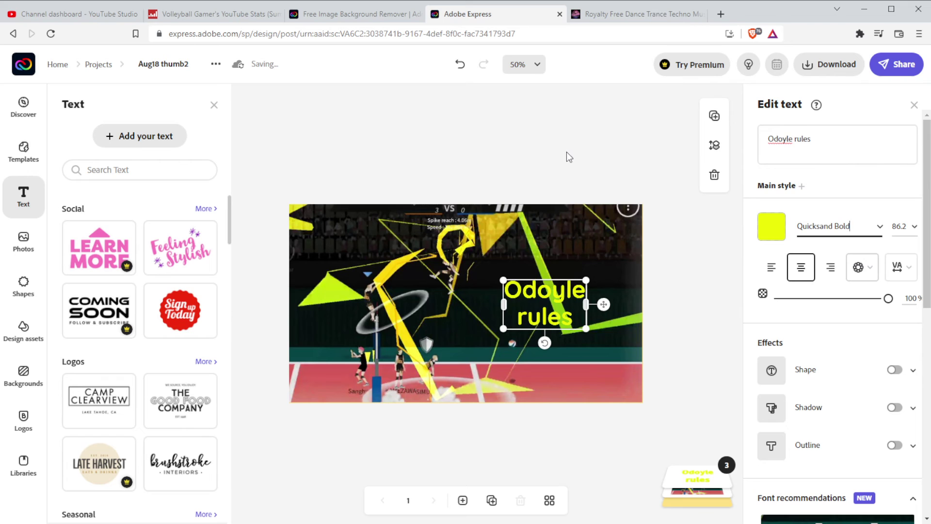
{"action": "left_click", "coordinate": [771, 409]}
{"action": "left_click", "coordinate": [772, 445]}
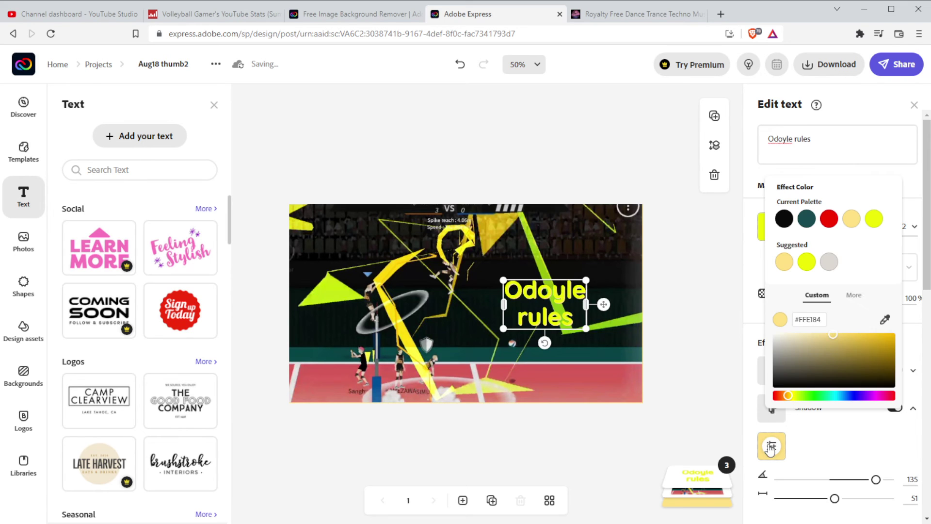
{"action": "left_click", "coordinate": [830, 223]}
{"action": "left_click", "coordinate": [650, 167]}
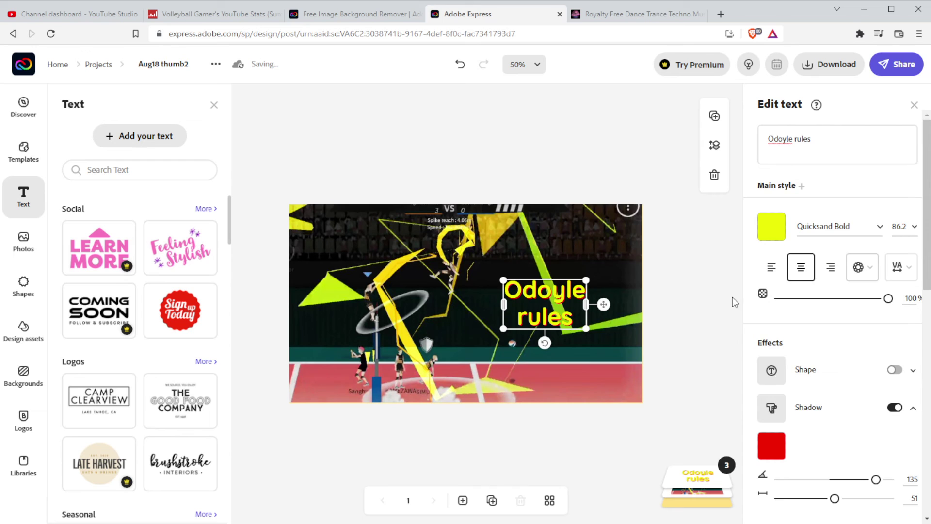
Give the caption a black outline and move it to the thumbnail's top right.
{"action": "scroll", "coordinate": [776, 369], "scroll_direction": "down", "scroll_amount": 3}
{"action": "left_click", "coordinate": [771, 423]}
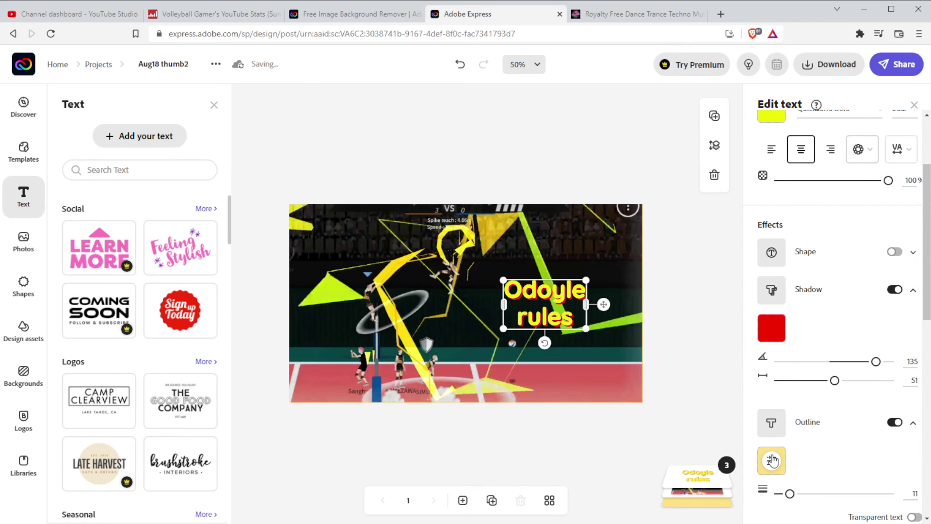
{"action": "left_click", "coordinate": [772, 461]}
{"action": "left_click", "coordinate": [783, 235]}
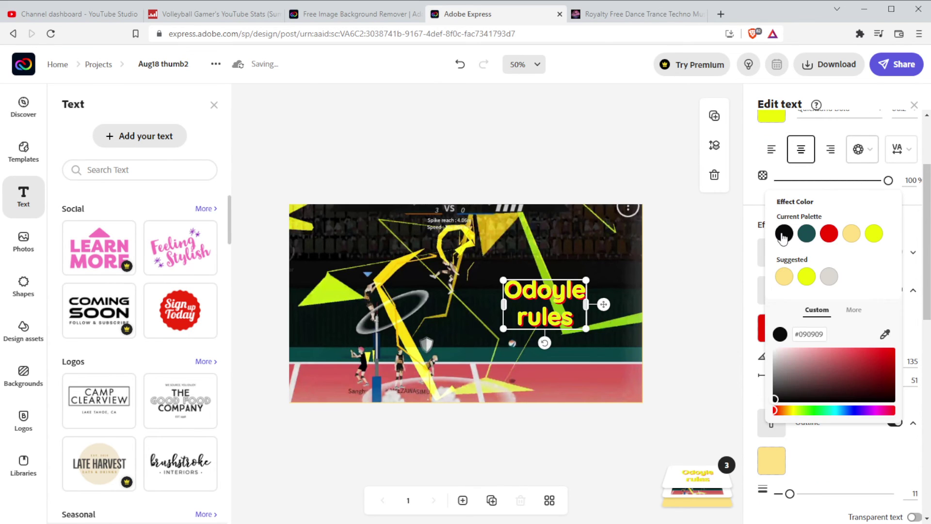
{"action": "left_click", "coordinate": [518, 107]}
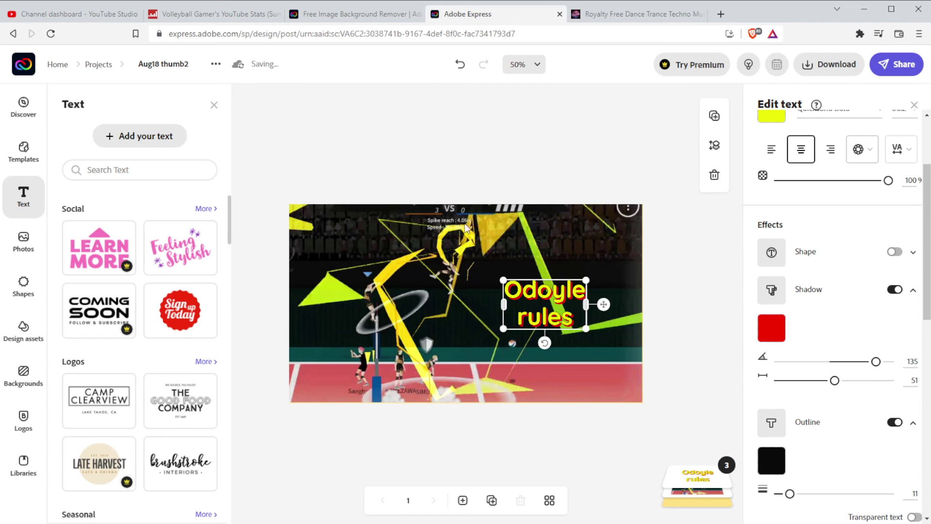
{"action": "left_click_drag", "start_coordinate": [545, 281], "coordinate": [568, 234]}
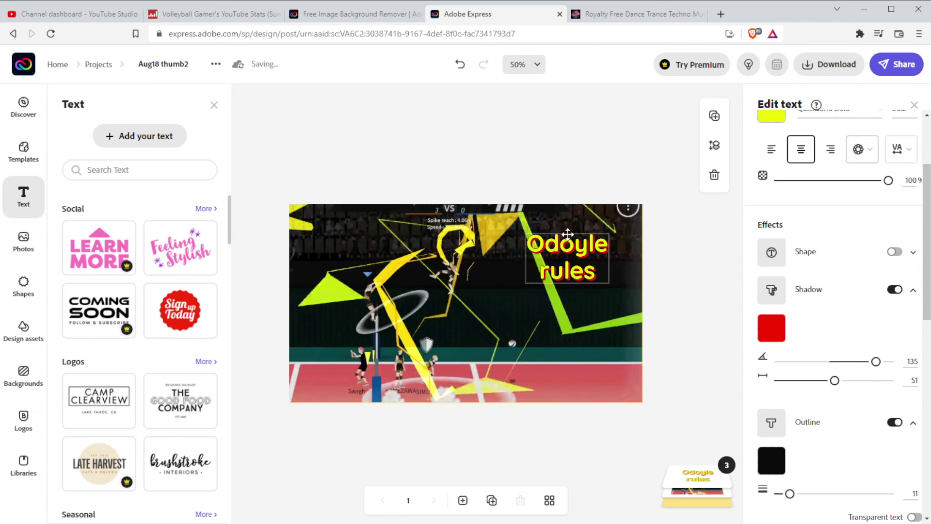
Upload the potato-face cutout image, enlarge it, and place it on the thumbnail's left side.
{"action": "left_click", "coordinate": [23, 240]}
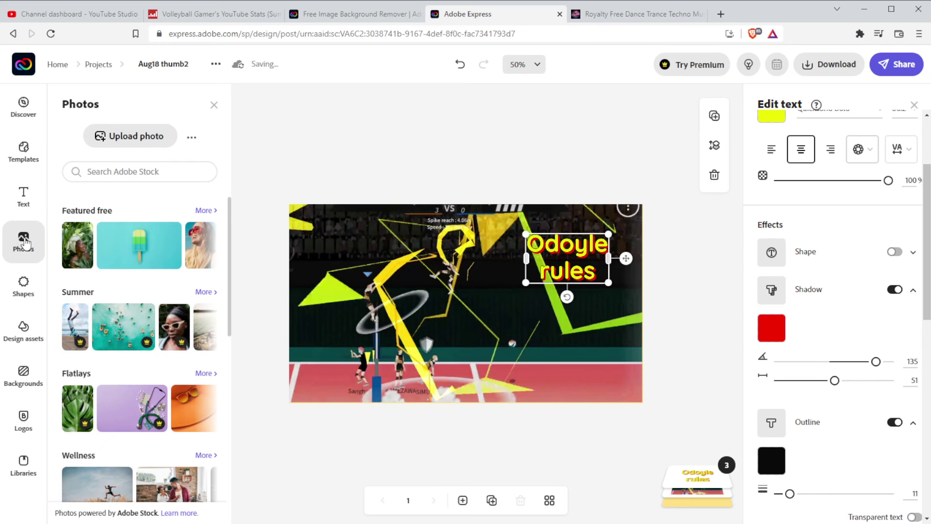
{"action": "left_click", "coordinate": [136, 137]}
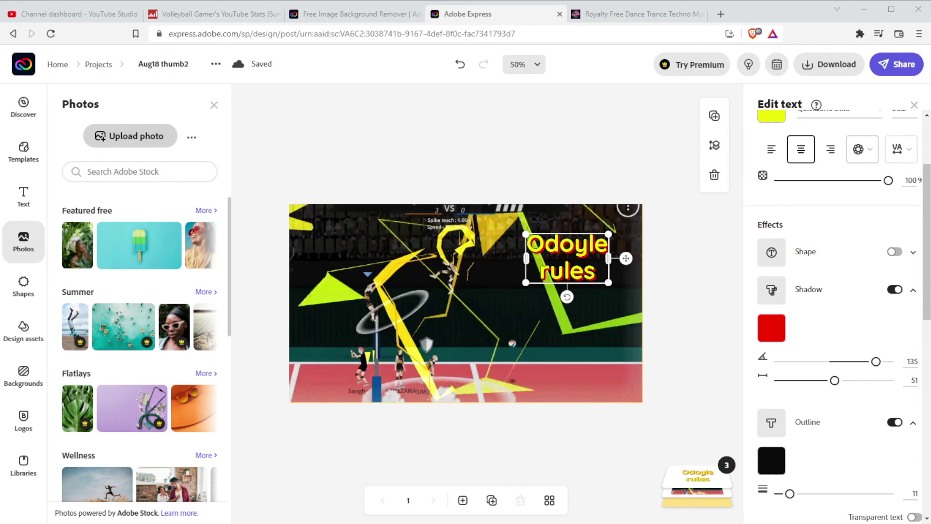
{"action": "key", "text": "Return"}
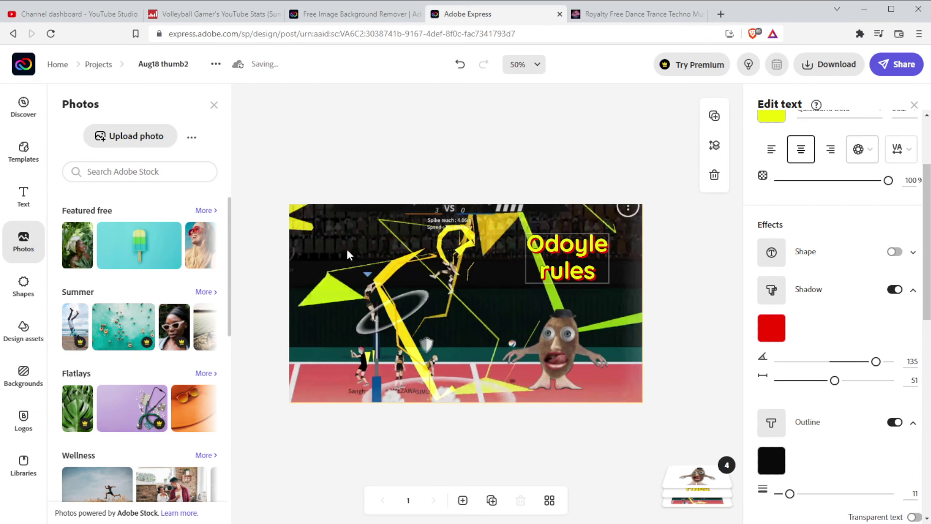
{"action": "left_click_drag", "start_coordinate": [347, 249], "coordinate": [569, 330]}
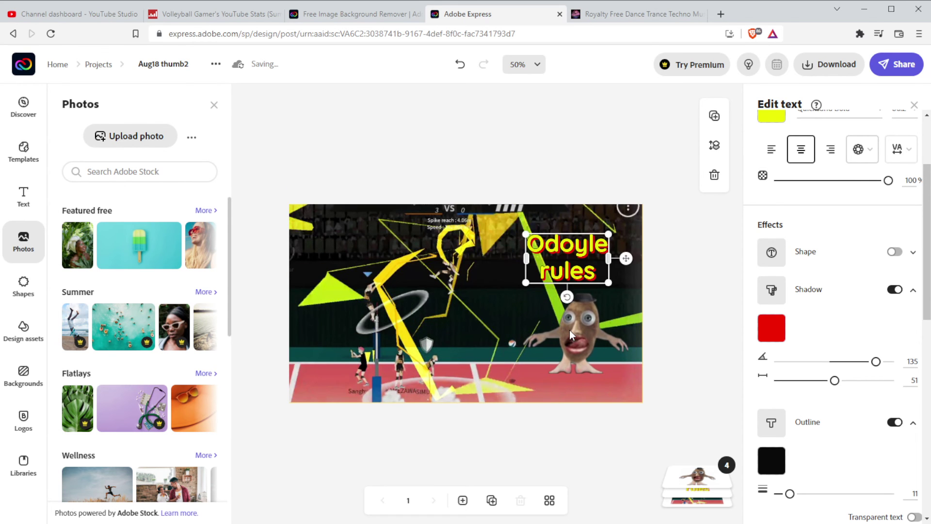
{"action": "left_click", "coordinate": [569, 330]}
{"action": "left_click_drag", "start_coordinate": [520, 288], "coordinate": [459, 245]}
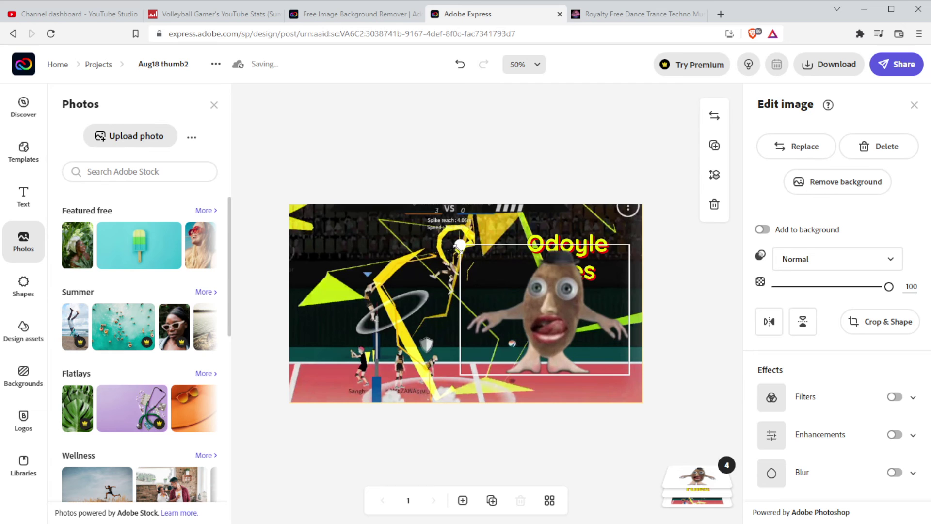
{"action": "left_click_drag", "start_coordinate": [557, 305], "coordinate": [368, 302]}
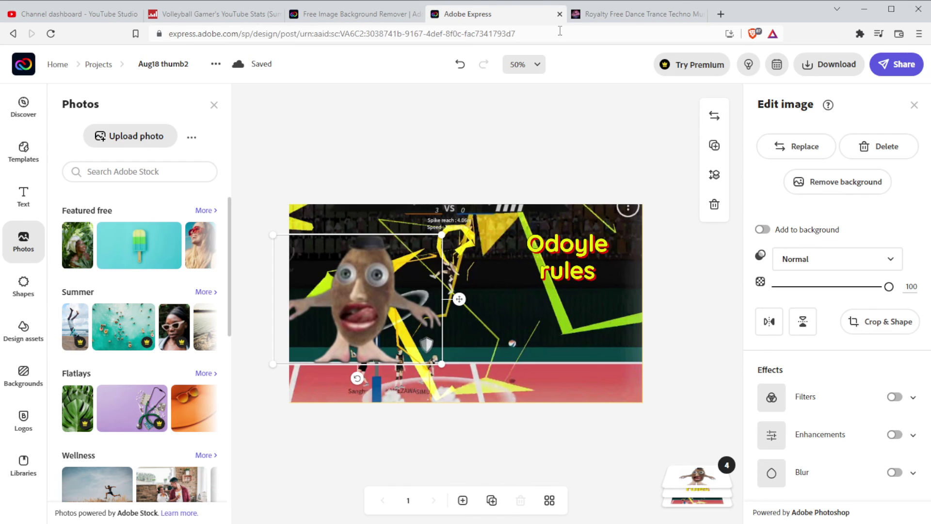
Open the Royalty Free Dance Trance Techno Music page and briefly play, then pause, the Fallin' preview.
{"action": "left_click", "coordinate": [622, 16]}
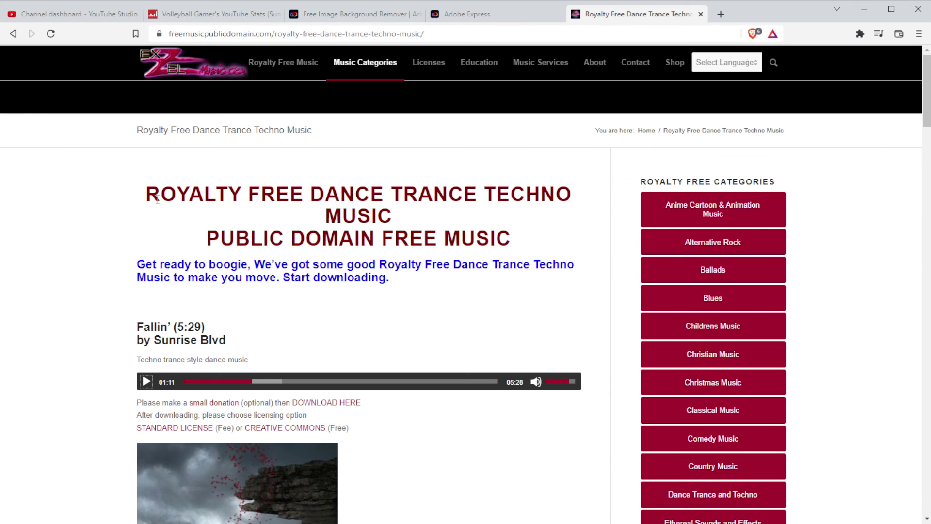
{"action": "left_click_drag", "start_coordinate": [147, 194], "coordinate": [501, 214]}
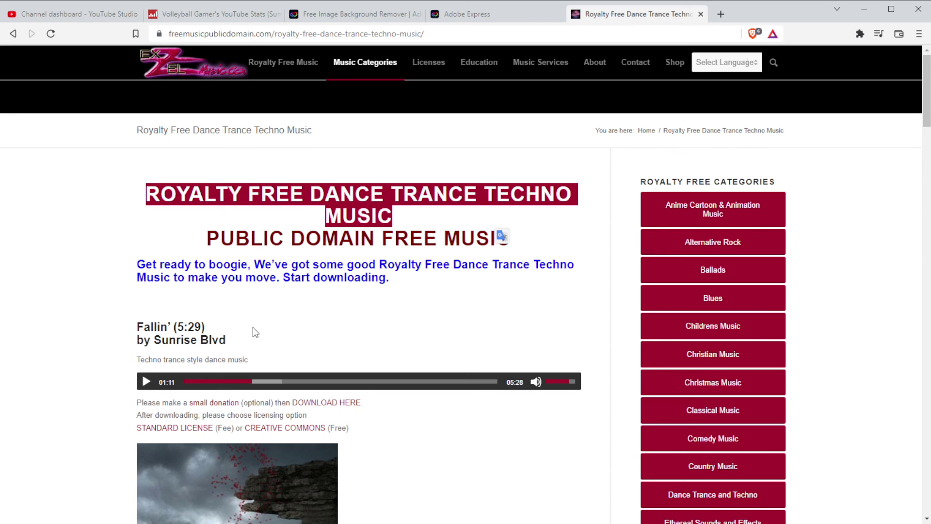
{"action": "left_click", "coordinate": [146, 383]}
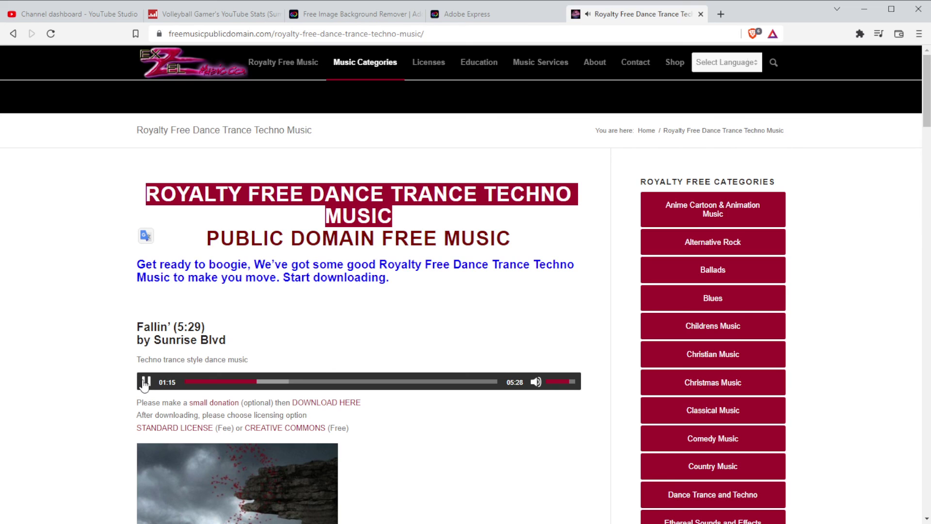
{"action": "left_click", "coordinate": [145, 383]}
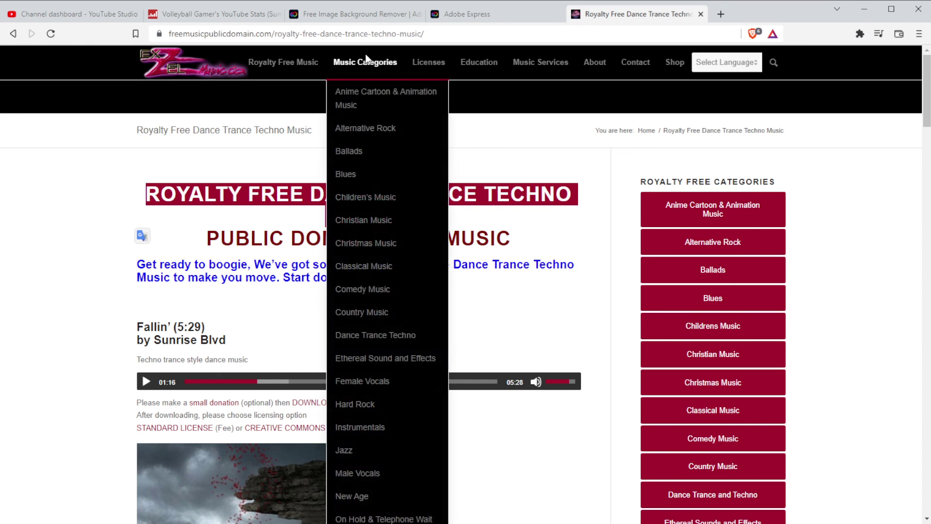
{"action": "scroll", "coordinate": [711, 209], "scroll_direction": "down", "scroll_amount": 2}
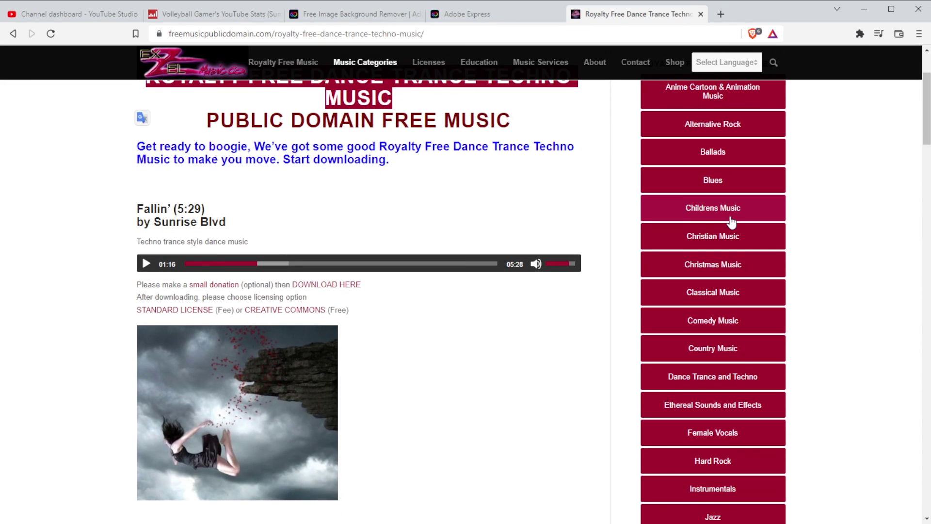